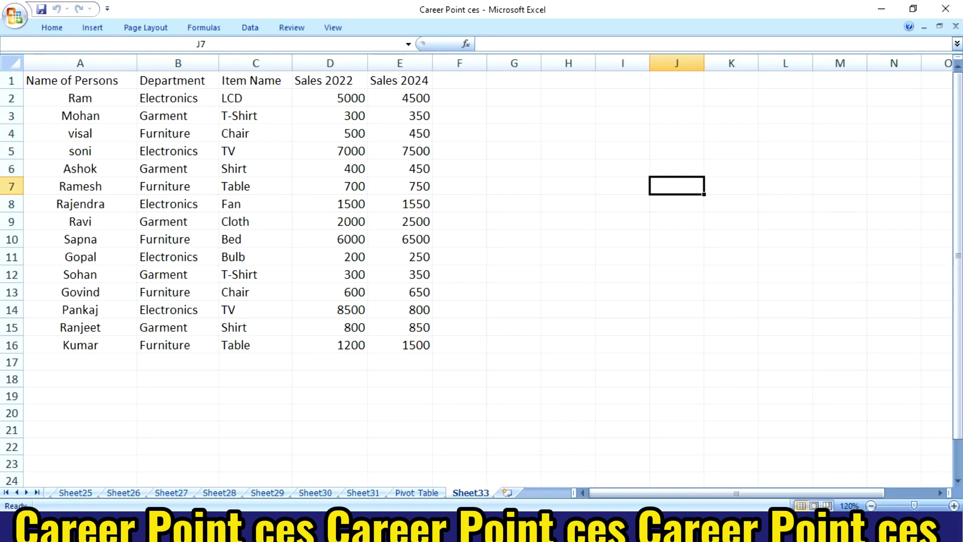
# Browse the Insert PivotTable choices, then close the menu without inserting anything.
pyautogui.click(92, 27)
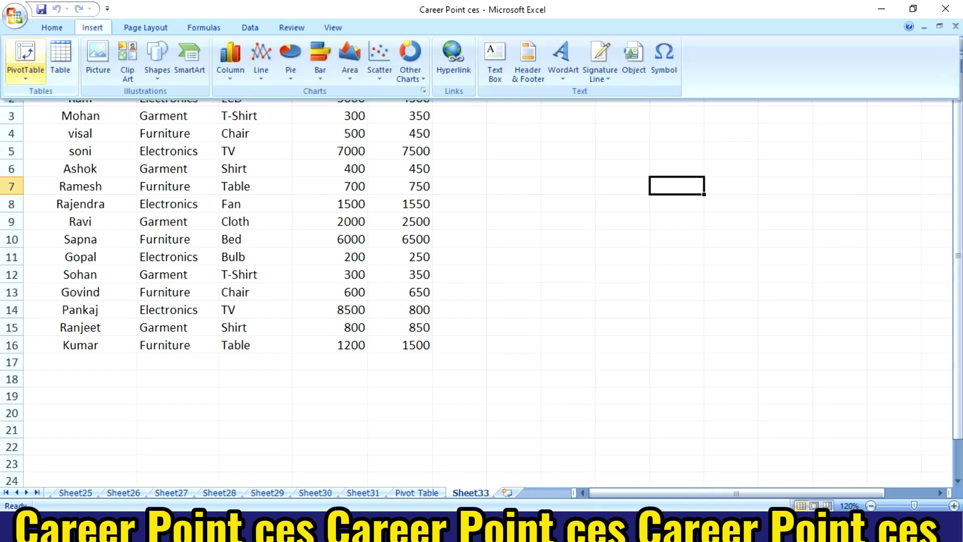
pyautogui.click(25, 73)
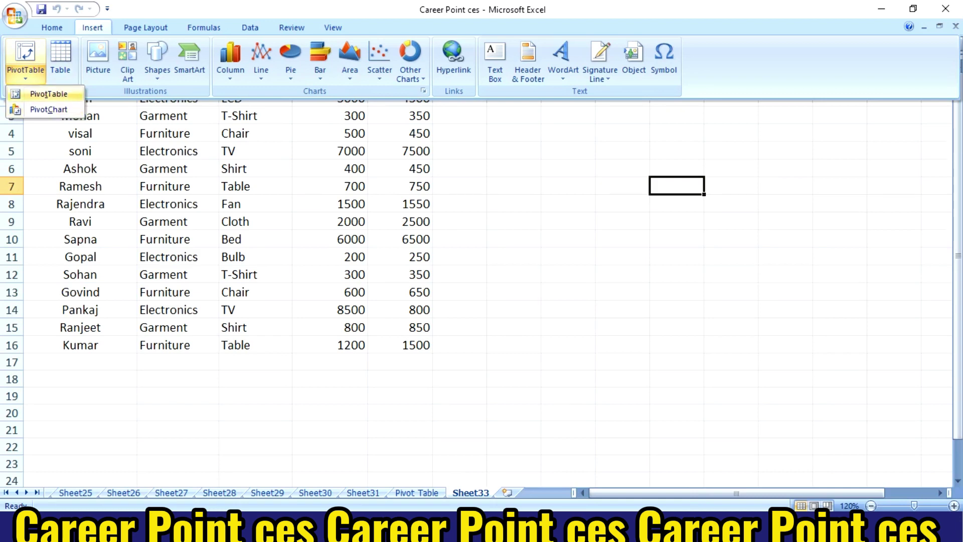
pyautogui.click(49, 94)
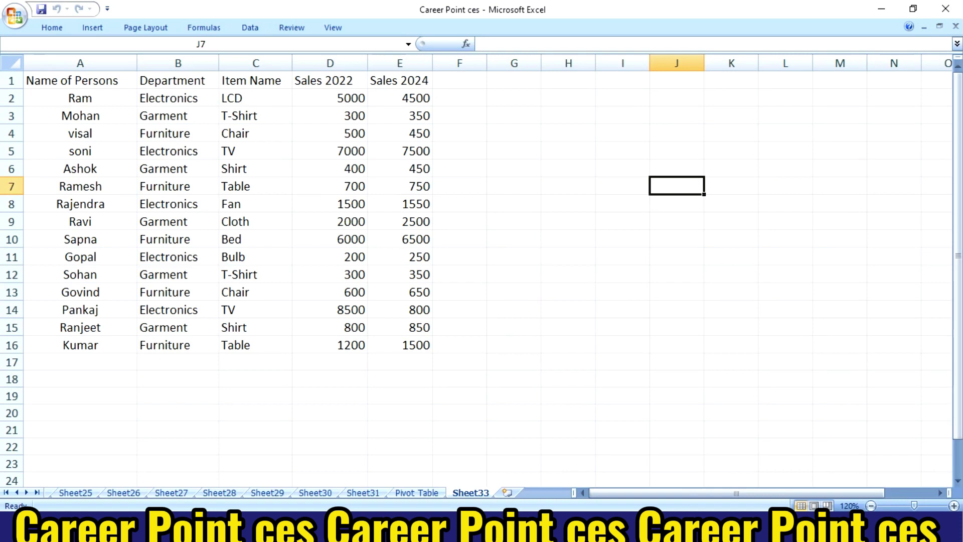
# Inspect the Department, Item Name, Sales 2022 and Sales 2024 headings and sample values.
pyautogui.hotkey('ctrl', 'Home')
pyautogui.press('Right')
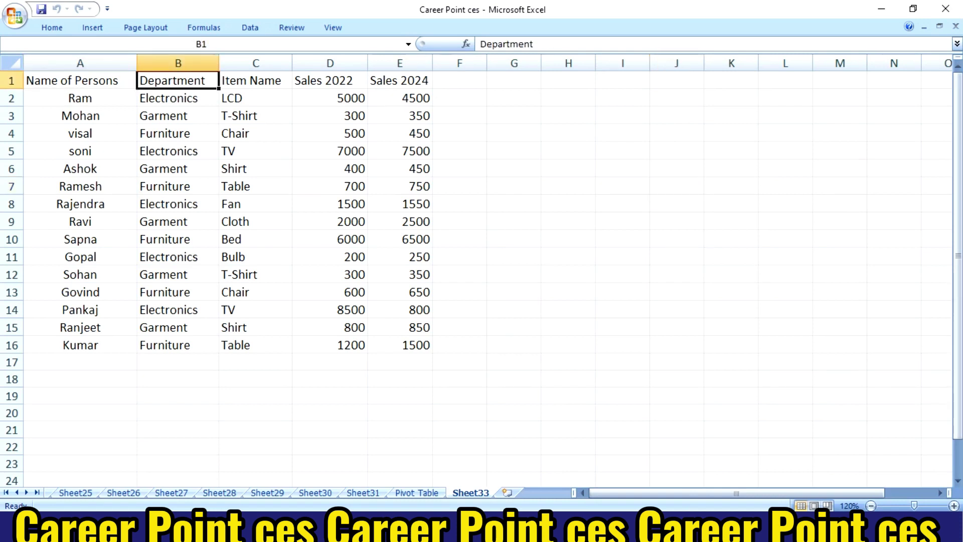
pyautogui.click(178, 116)
pyautogui.click(256, 80)
pyautogui.click(255, 133)
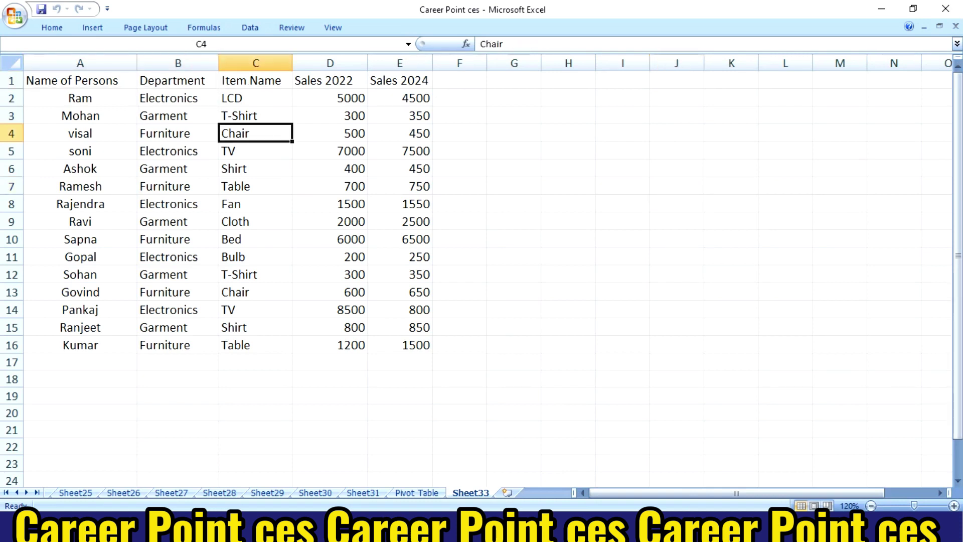
pyautogui.click(330, 80)
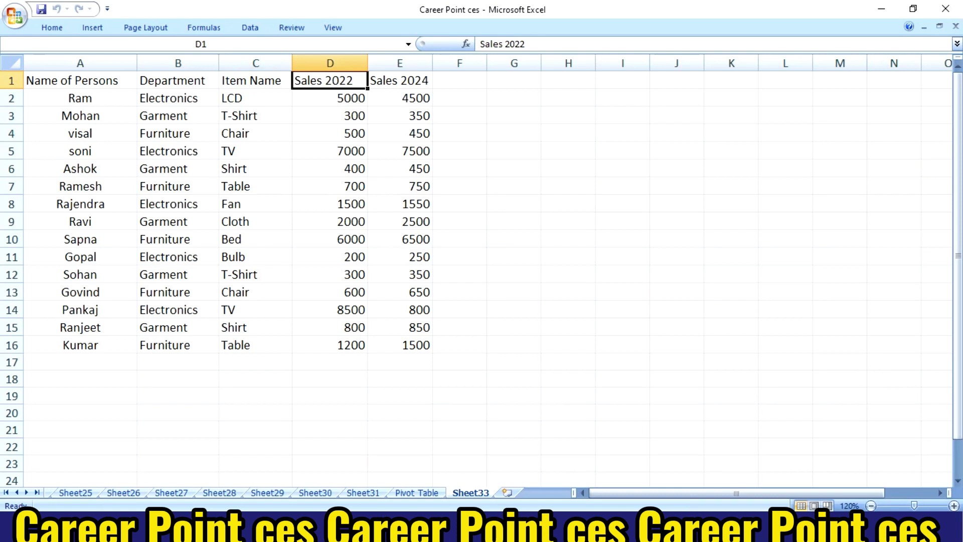
pyautogui.click(330, 98)
pyautogui.click(400, 80)
pyautogui.click(400, 98)
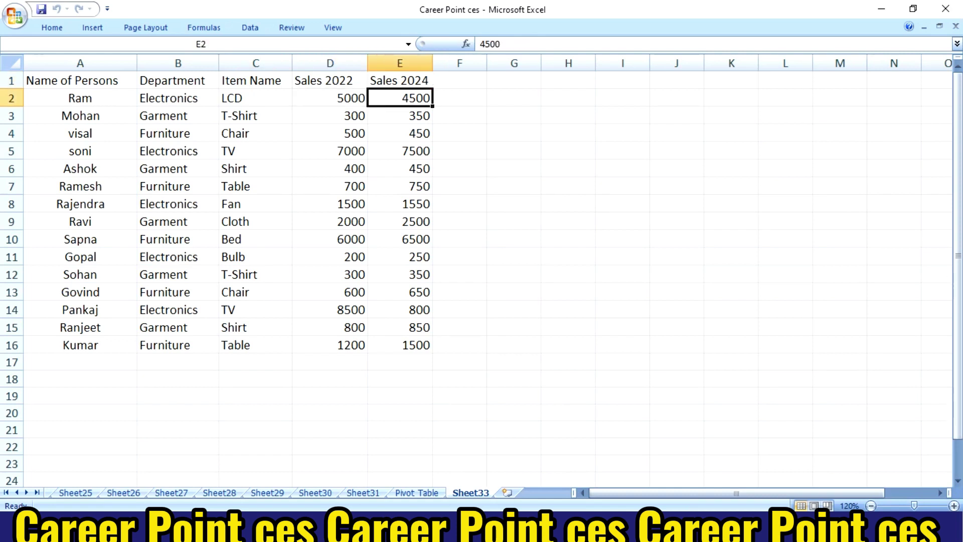
pyautogui.click(400, 168)
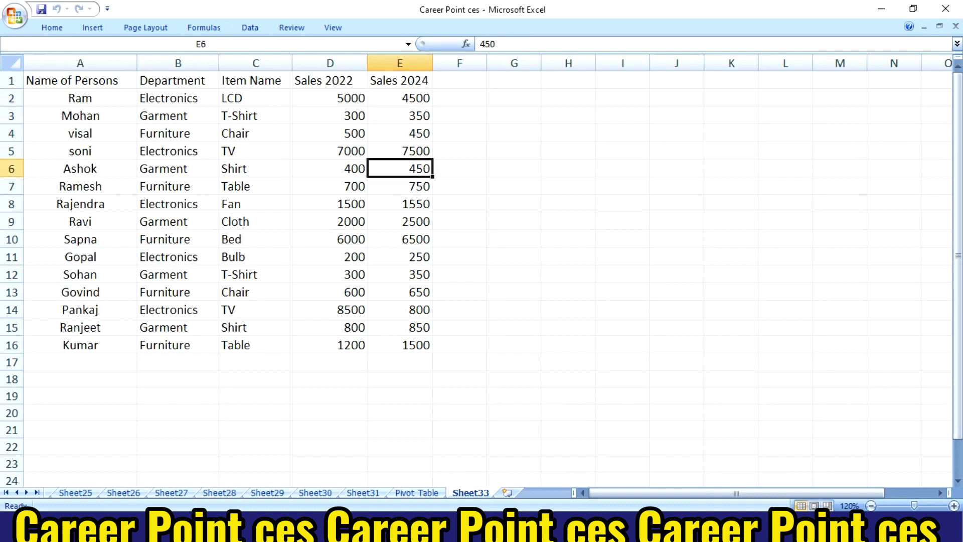
# Review the person names, Department, Item Name and both sales columns' entries.
pyautogui.click(80, 98)
pyautogui.click(80, 116)
pyautogui.click(80, 133)
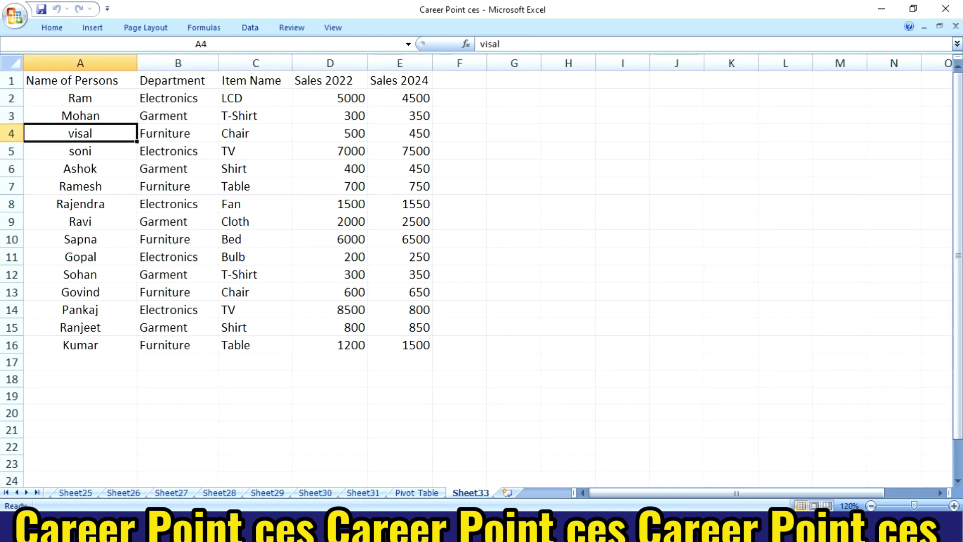
pyautogui.click(178, 98)
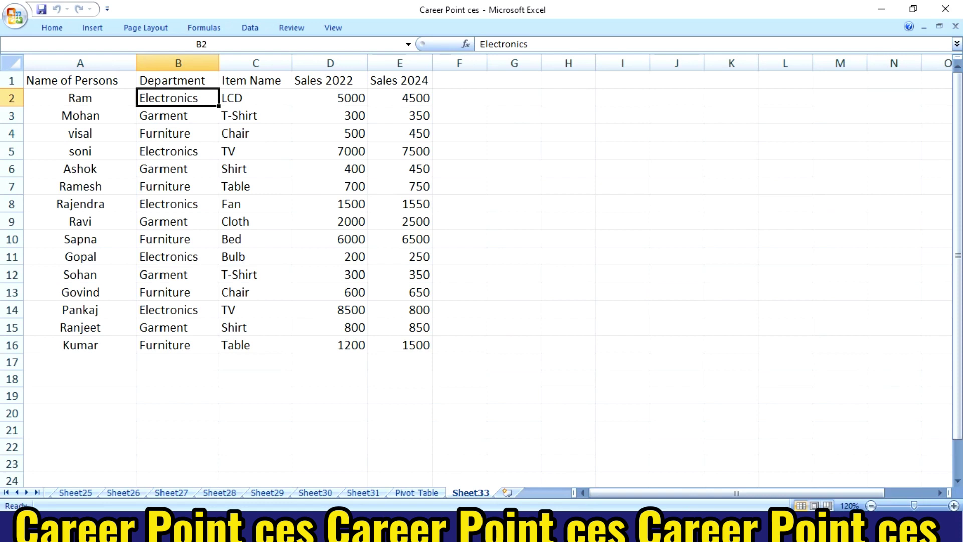
pyautogui.click(178, 115)
pyautogui.click(177, 133)
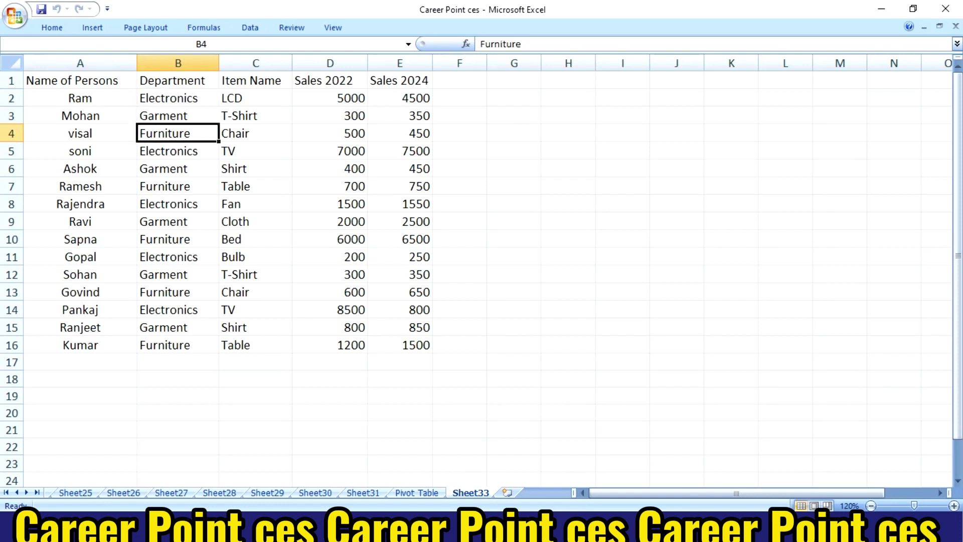
pyautogui.click(256, 98)
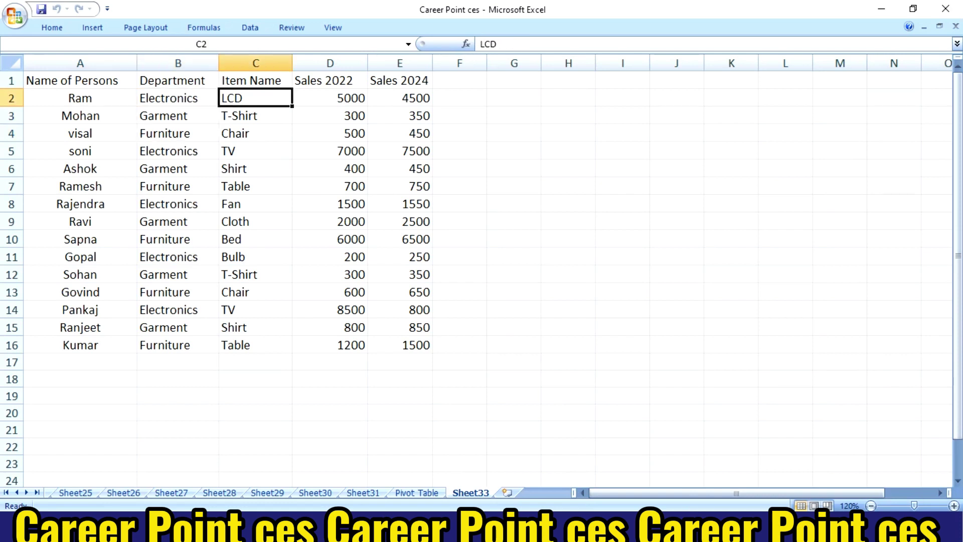
pyautogui.click(255, 115)
pyautogui.click(330, 98)
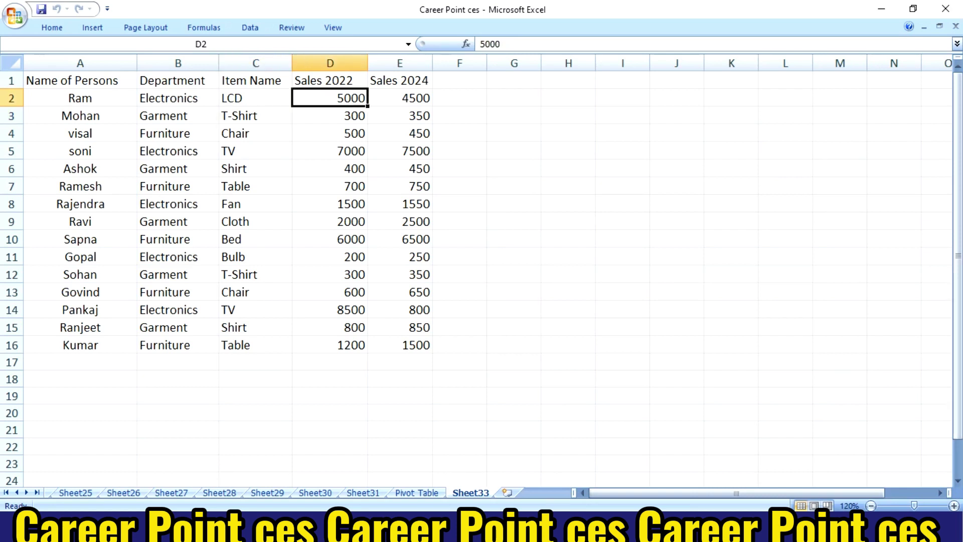
pyautogui.click(330, 133)
pyautogui.click(330, 151)
pyautogui.click(400, 98)
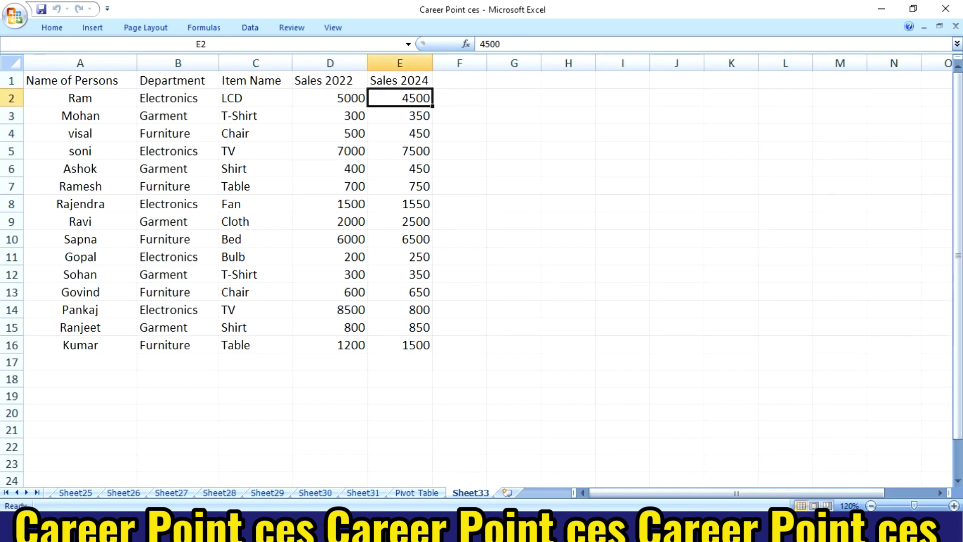
pyautogui.click(400, 133)
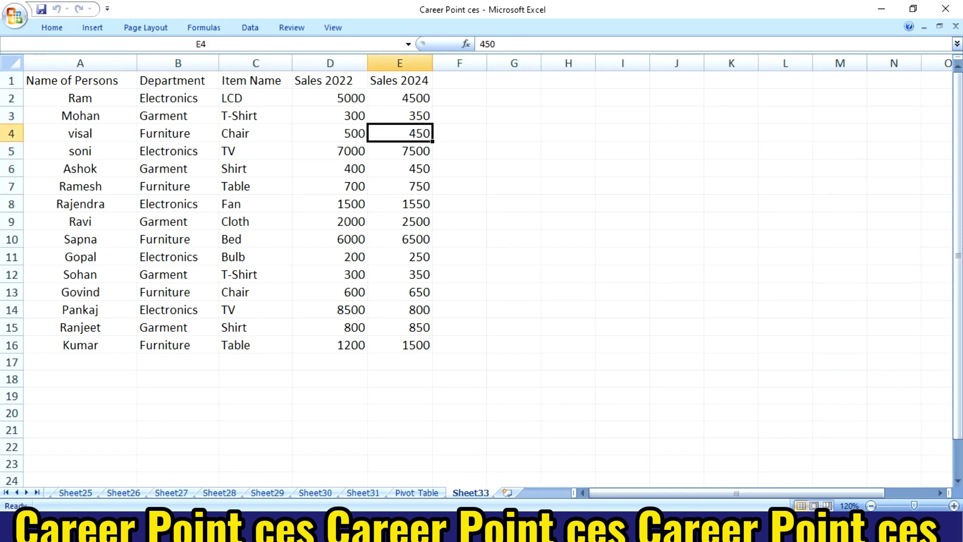
pyautogui.click(400, 186)
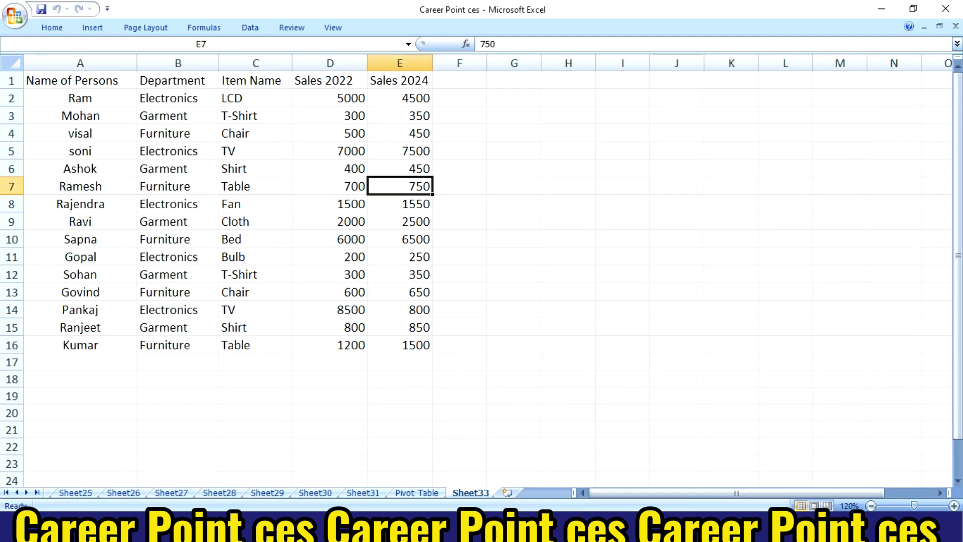
# Select A1:E16 and insert a PivotTable on a new worksheet.
pyautogui.moveTo(416, 345); pyautogui.dragTo(76, 80)
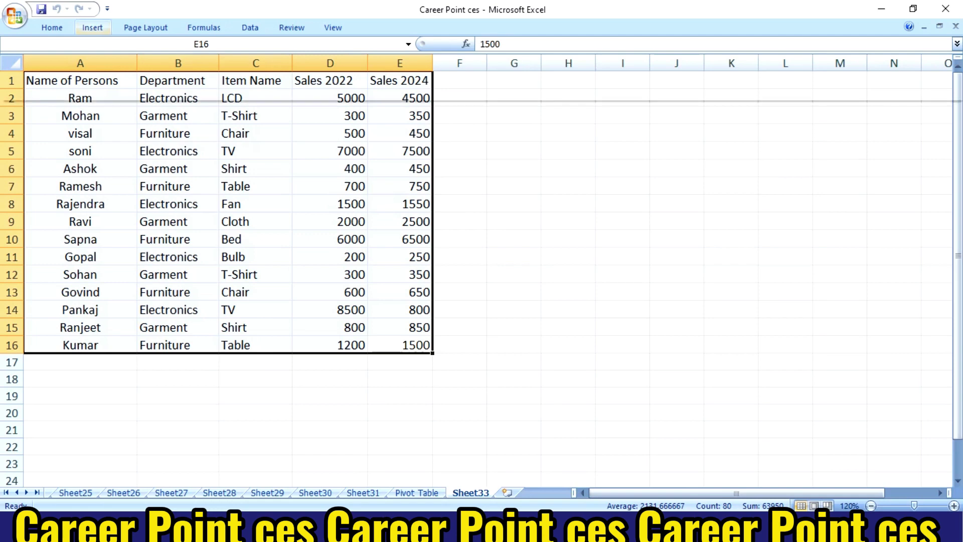
pyautogui.click(92, 28)
pyautogui.click(25, 76)
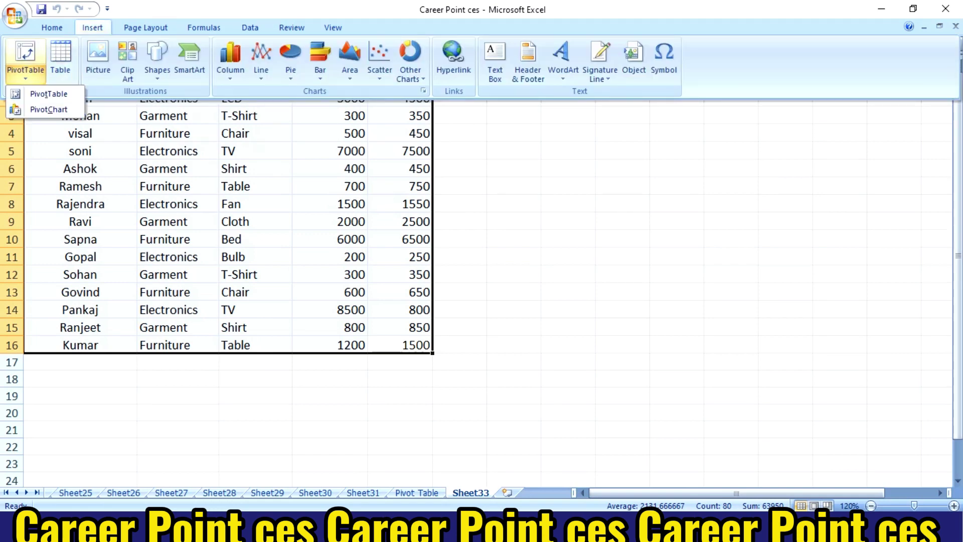
pyautogui.click(30, 94)
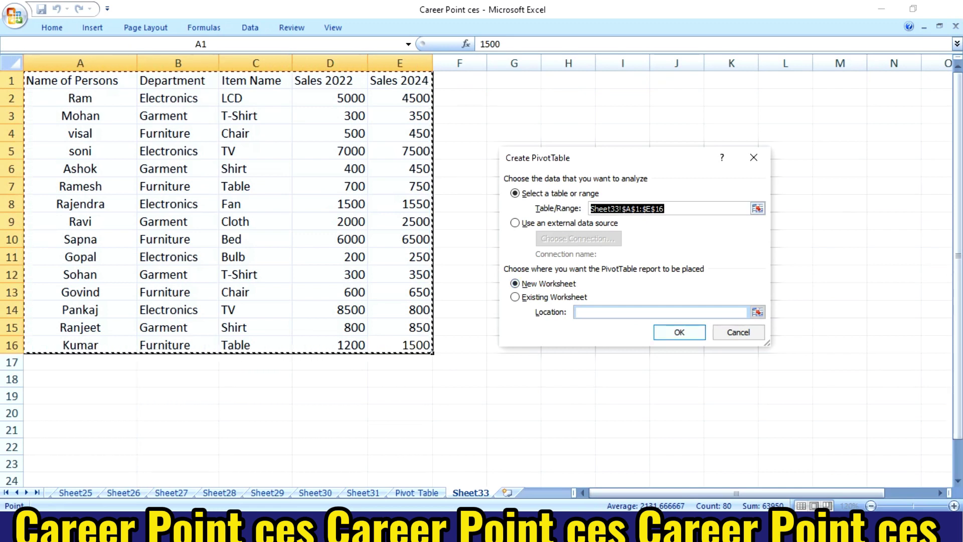
pyautogui.press('Return')
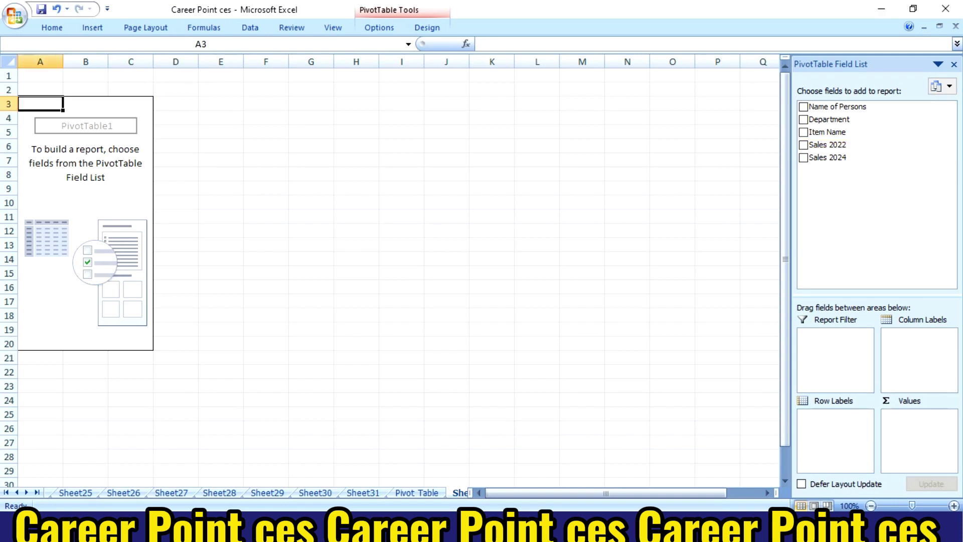
# Add Sales 2022 and Sales 2024 as summed values and Item Name as row labels.
pyautogui.click(833, 145)
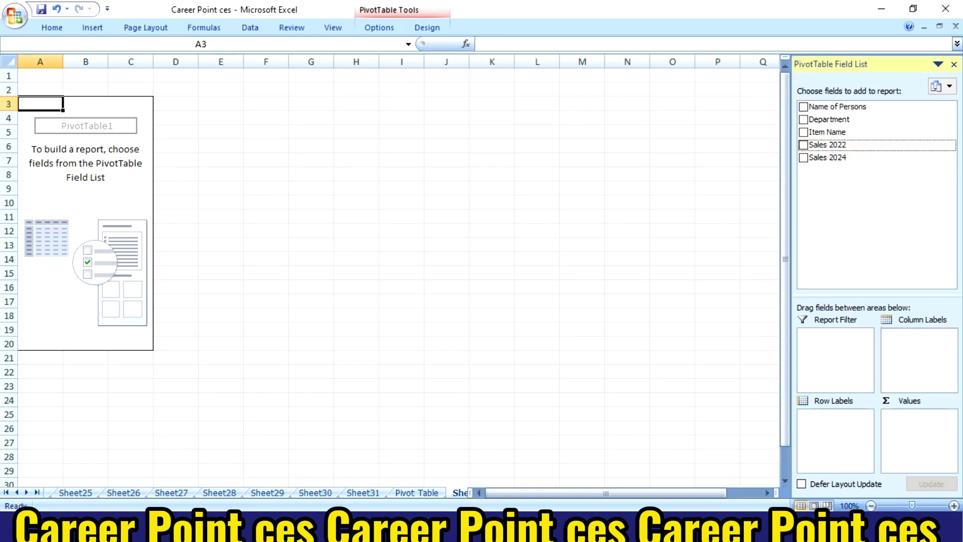
pyautogui.press('space')
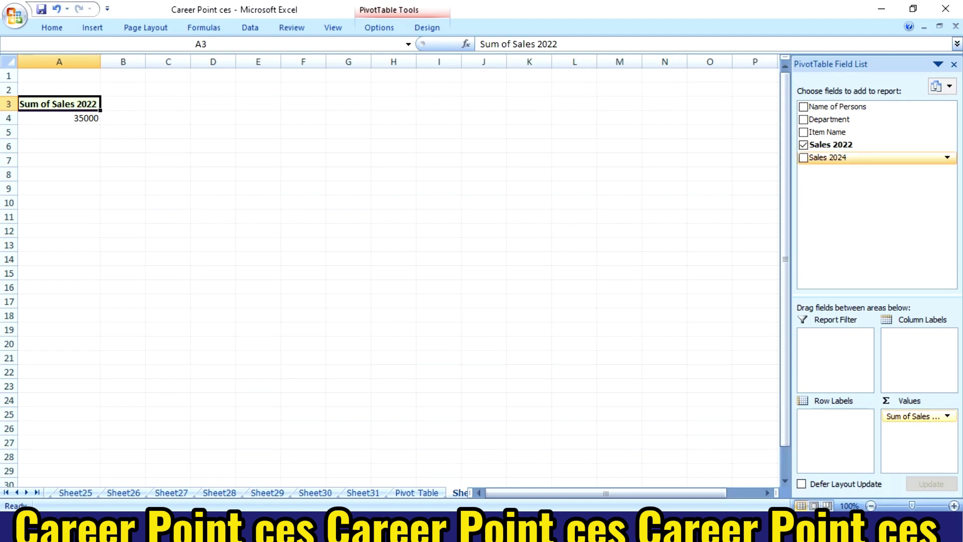
pyautogui.click(804, 157)
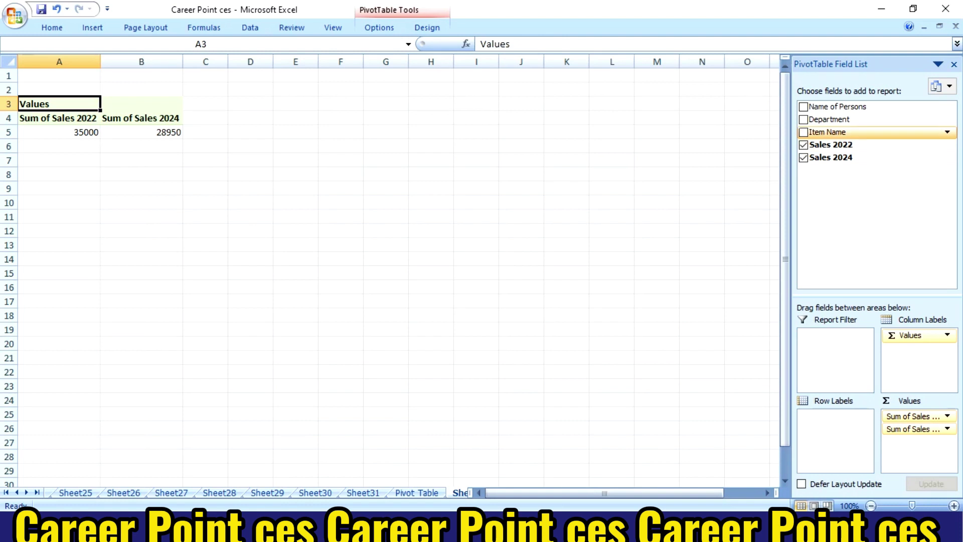
pyautogui.moveTo(828, 132); pyautogui.dragTo(835, 427)
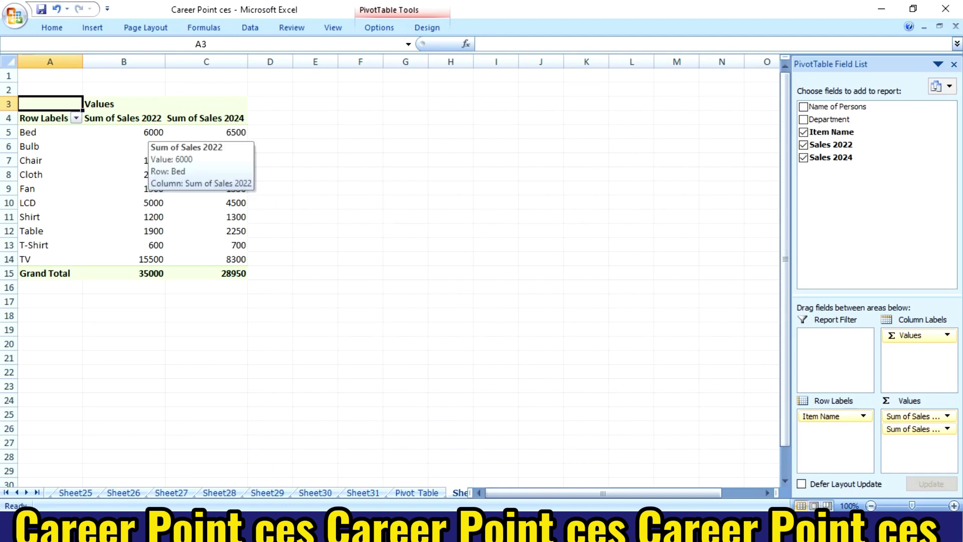
pyautogui.click(145, 132)
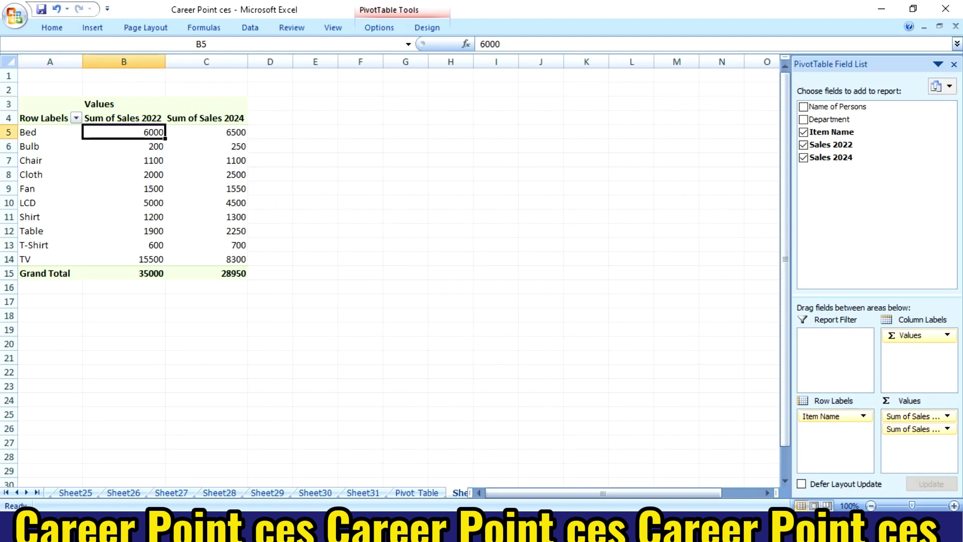
pyautogui.click(226, 132)
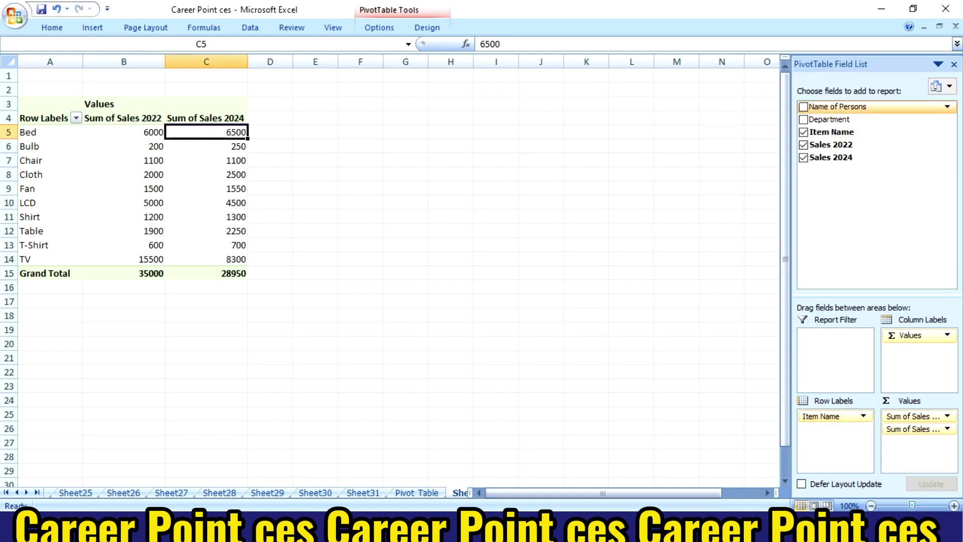
pyautogui.moveTo(838, 106); pyautogui.dragTo(833, 432)
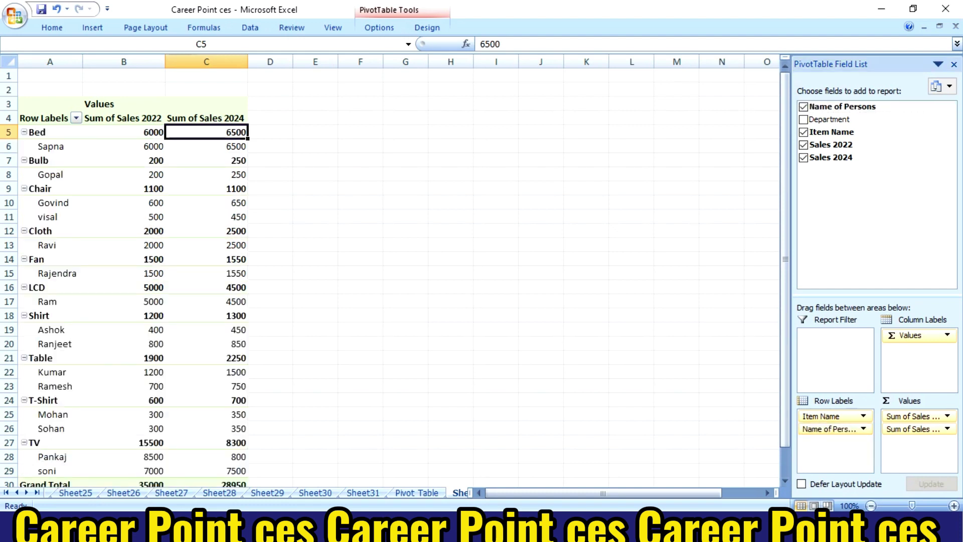
pyautogui.click(50, 132)
pyautogui.click(50, 146)
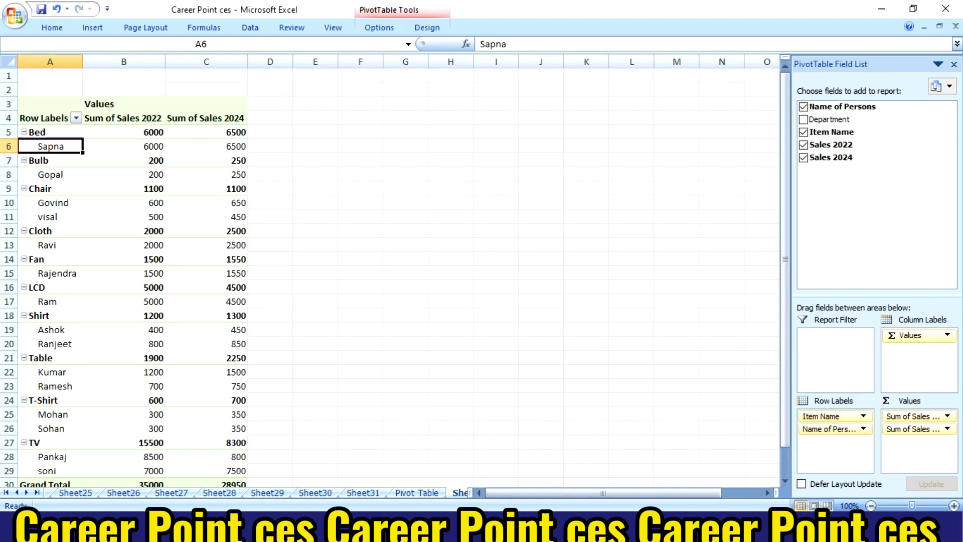
# Remove Item Name, then review Ashok's 400/450 and Gopal's 250 sales sums.
pyautogui.click(804, 132)
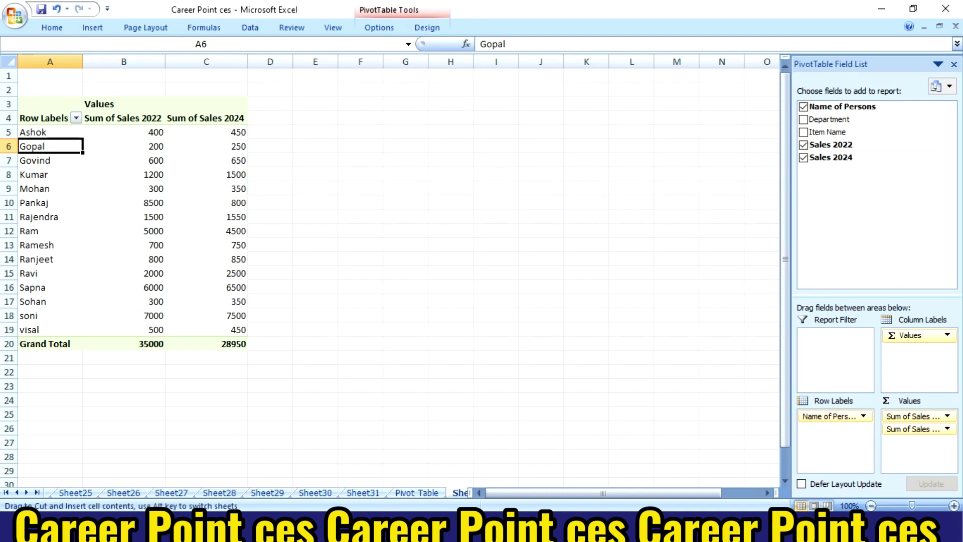
pyautogui.click(45, 131)
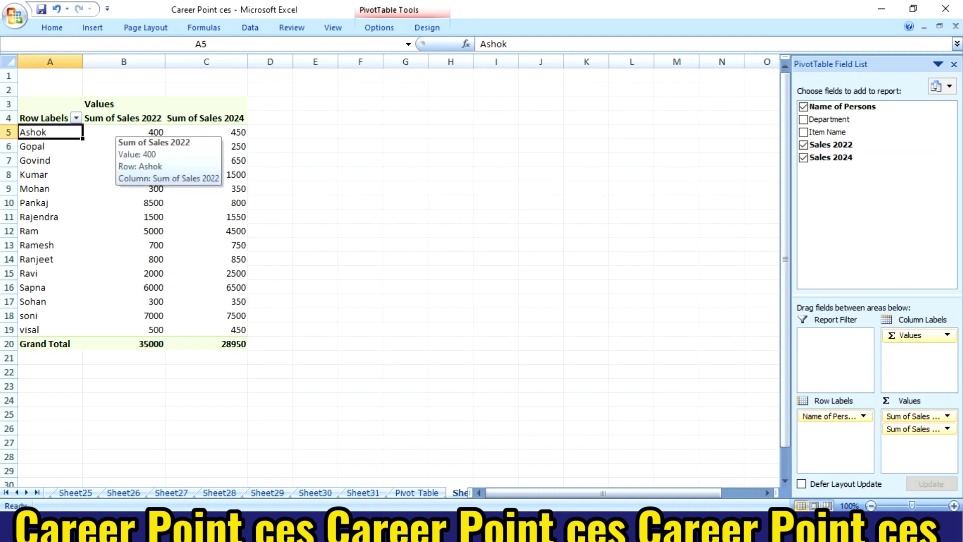
pyautogui.click(116, 132)
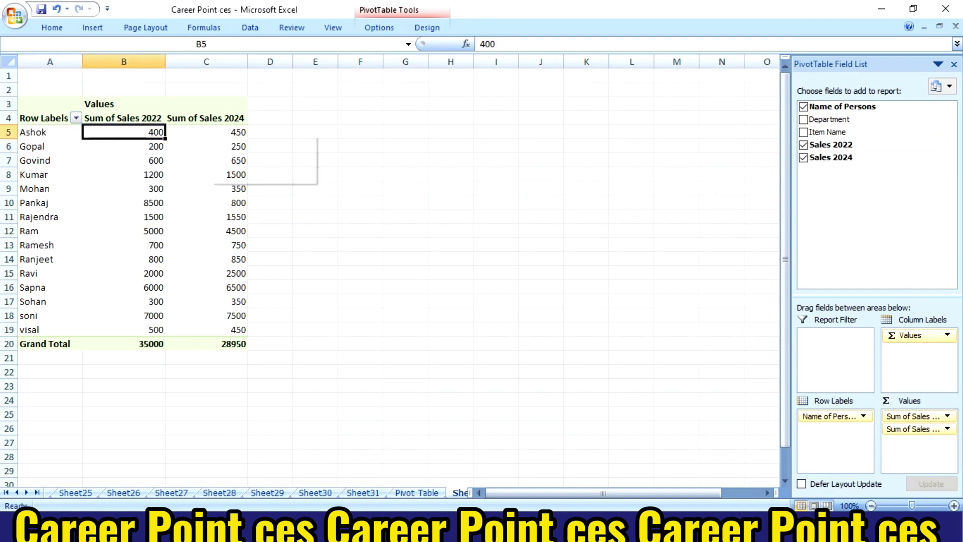
pyautogui.click(220, 132)
pyautogui.click(125, 132)
pyautogui.click(50, 146)
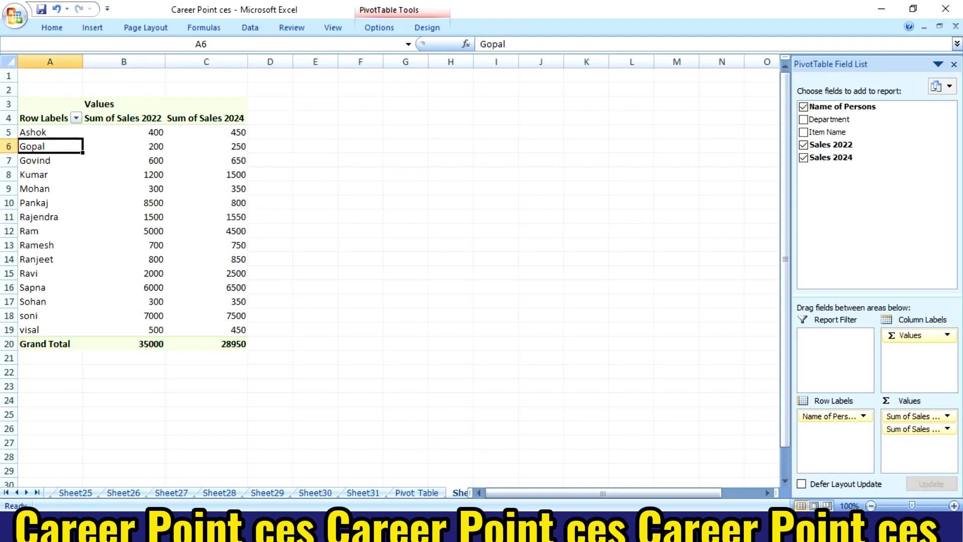
pyautogui.click(131, 146)
pyautogui.click(203, 146)
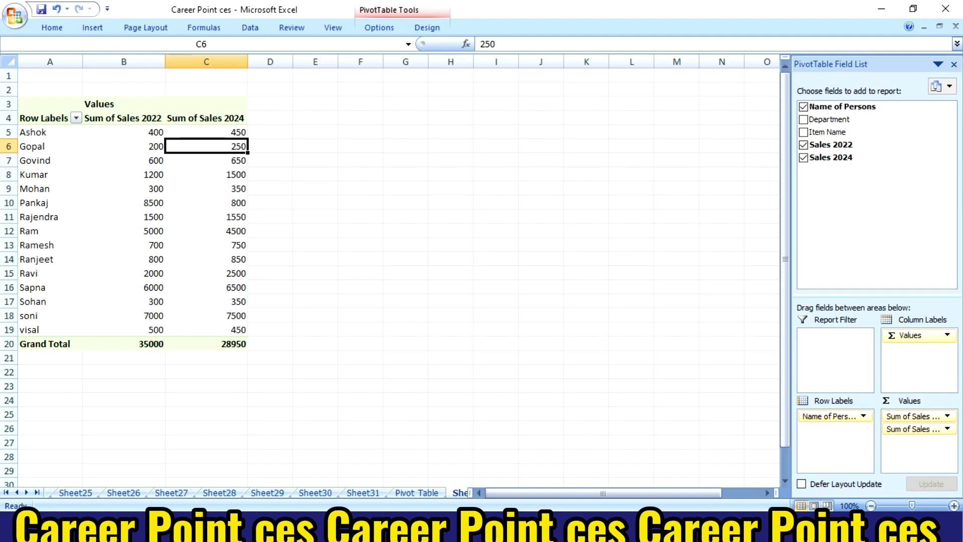
pyautogui.click(76, 118)
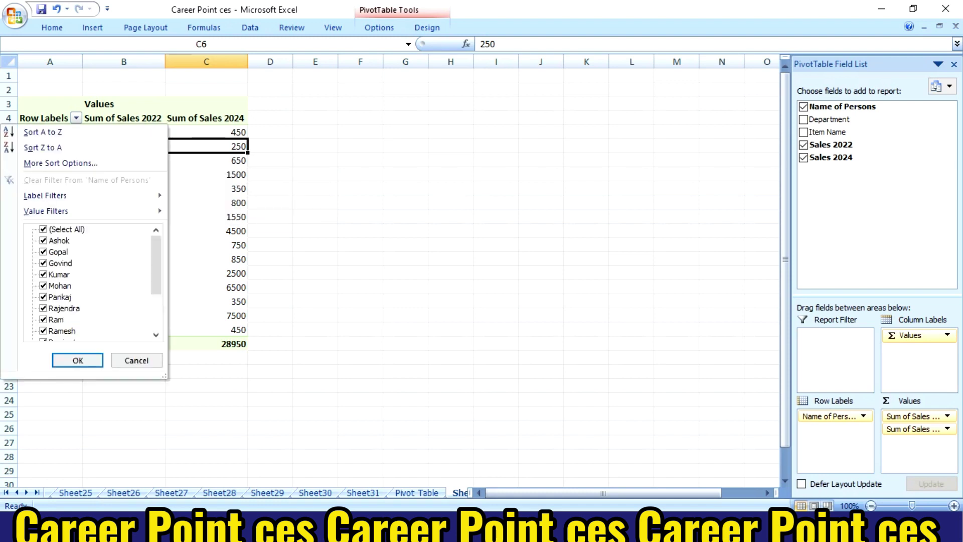
pyautogui.click(43, 229)
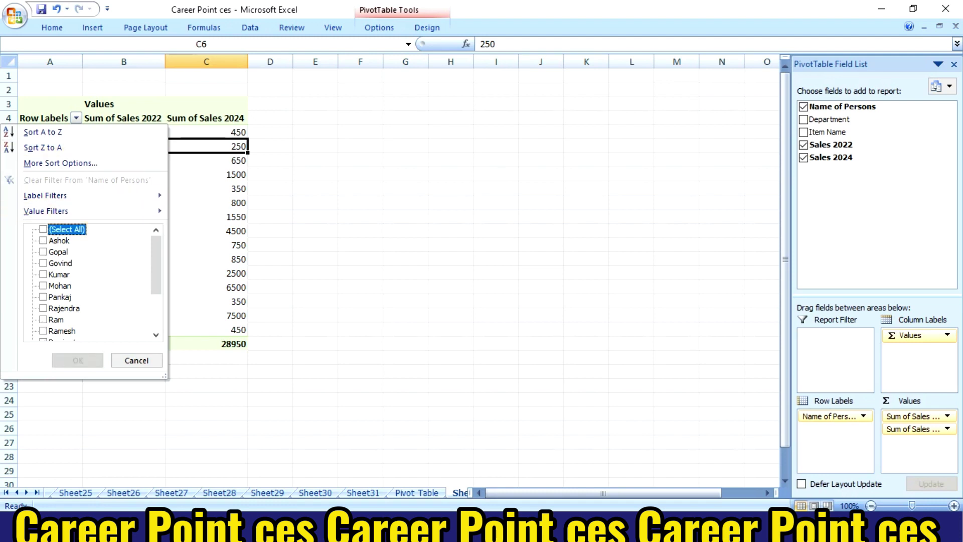
pyautogui.click(44, 308)
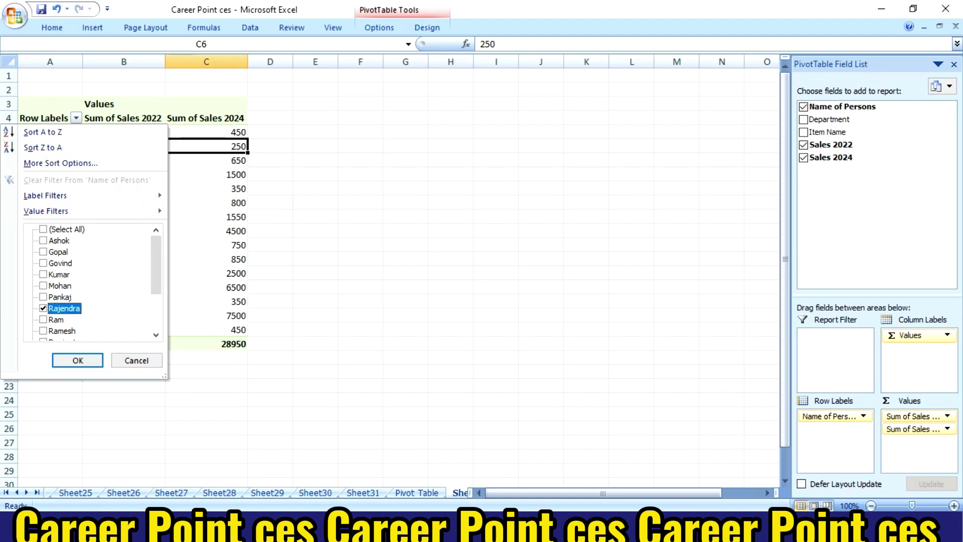
pyautogui.press('Return')
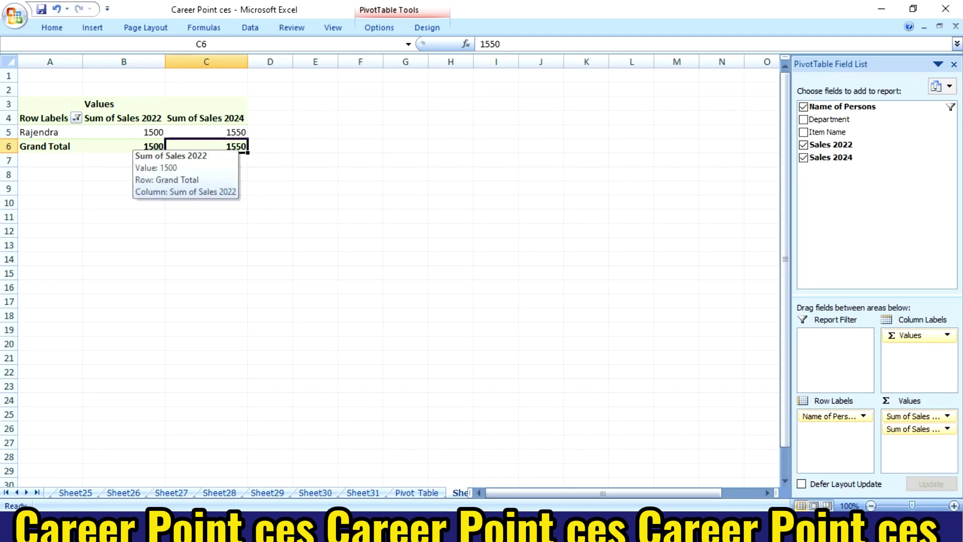
pyautogui.click(76, 117)
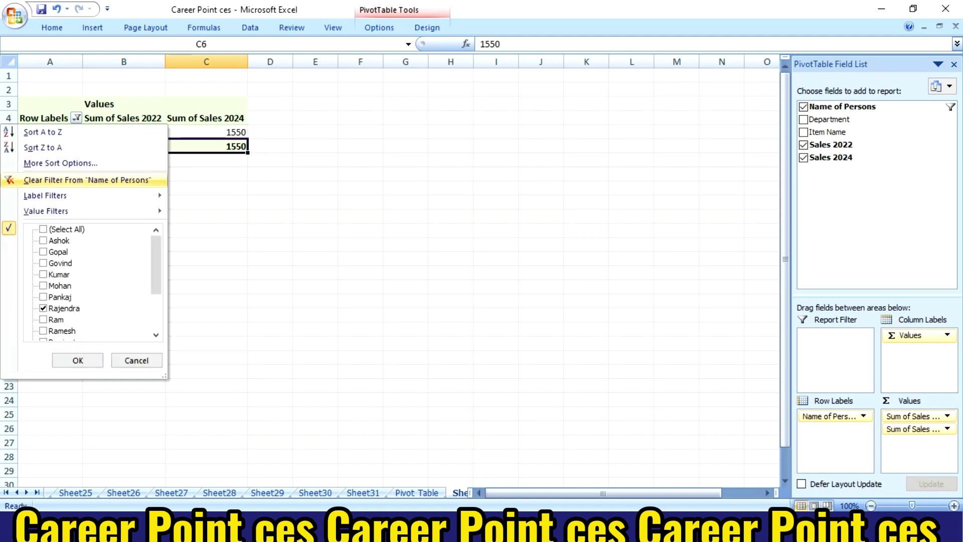
pyautogui.click(76, 180)
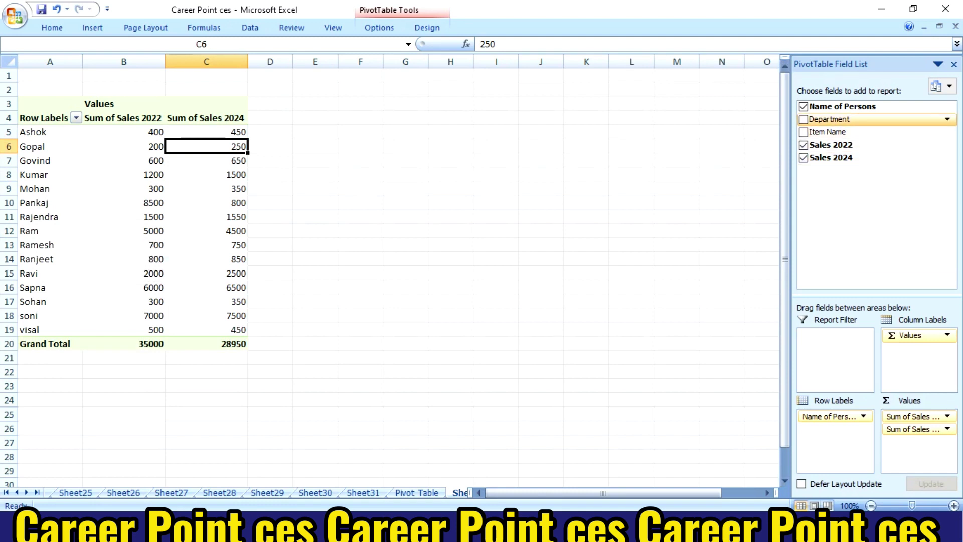
# Add Department as a report filter and restrict it to Furniture only.
pyautogui.click(830, 119)
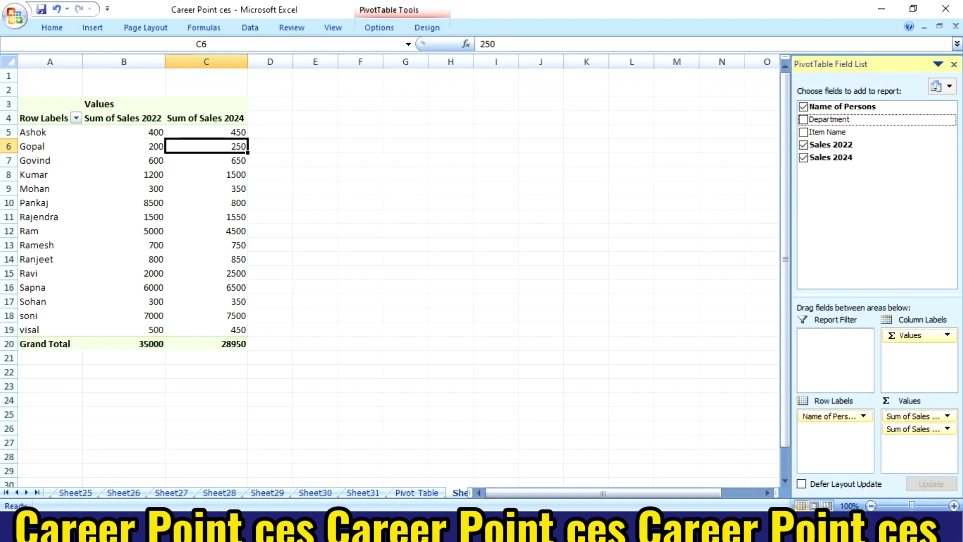
pyautogui.moveTo(829, 120); pyautogui.dragTo(836, 351)
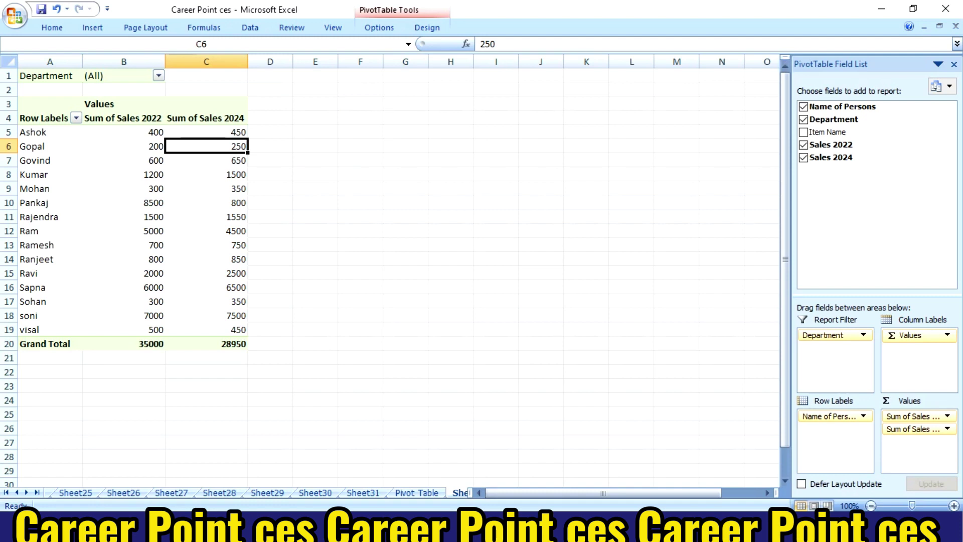
pyautogui.click(159, 76)
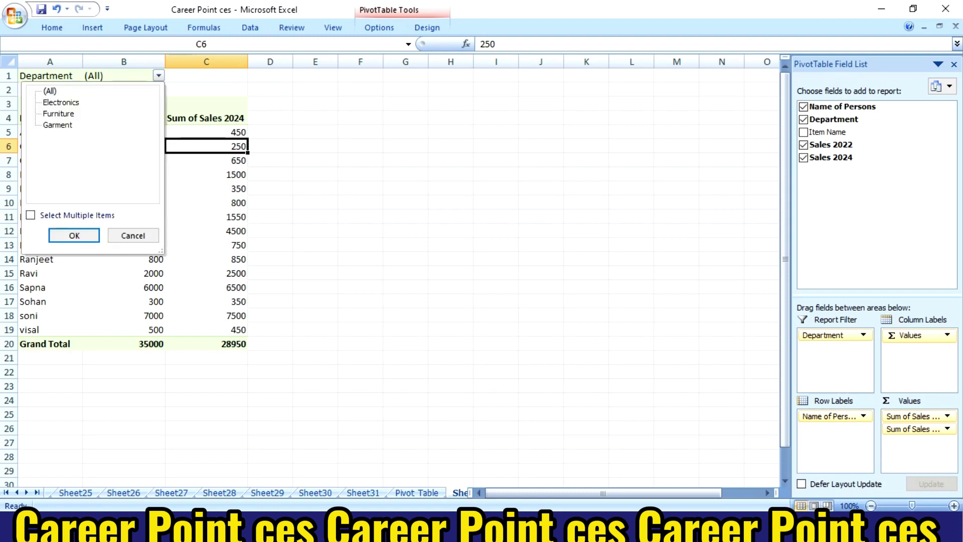
pyautogui.click(31, 215)
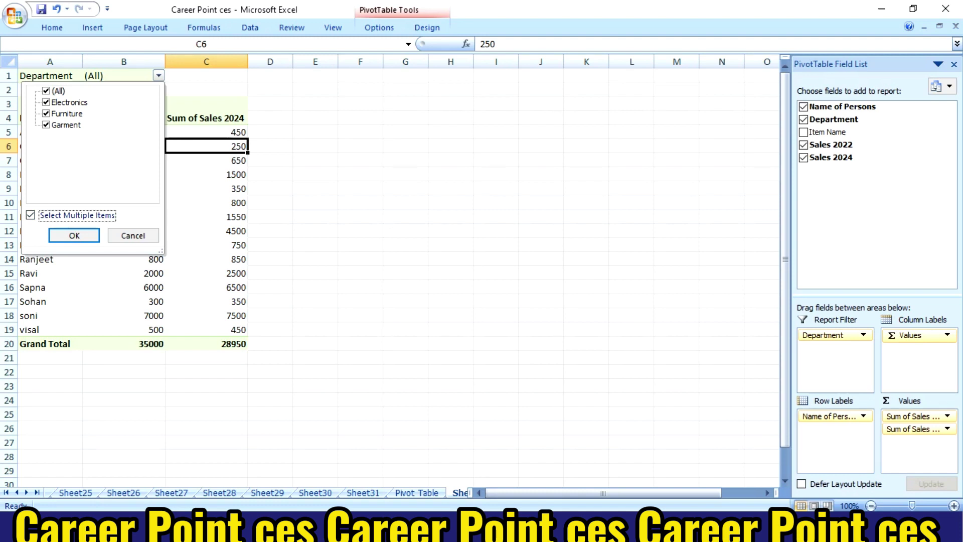
pyautogui.click(46, 91)
pyautogui.click(45, 114)
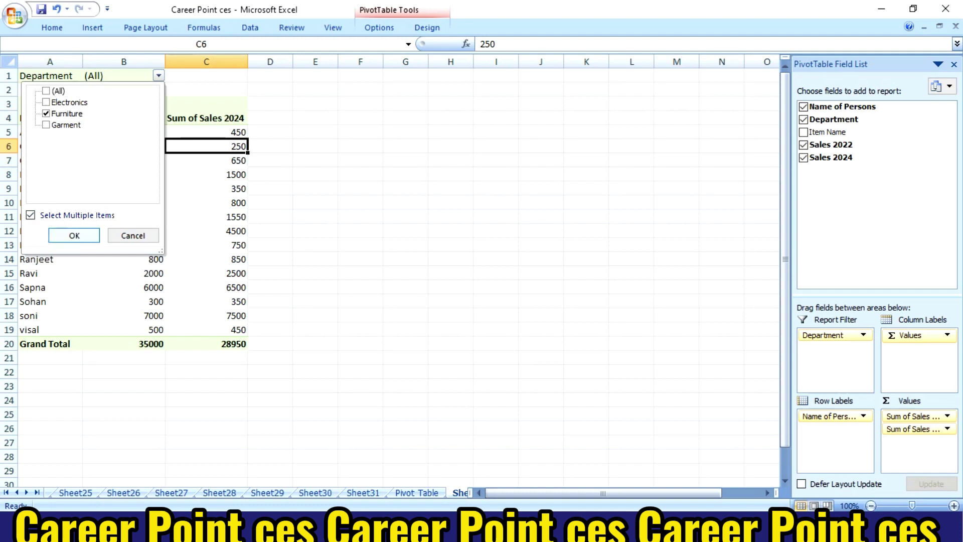
pyautogui.click(74, 236)
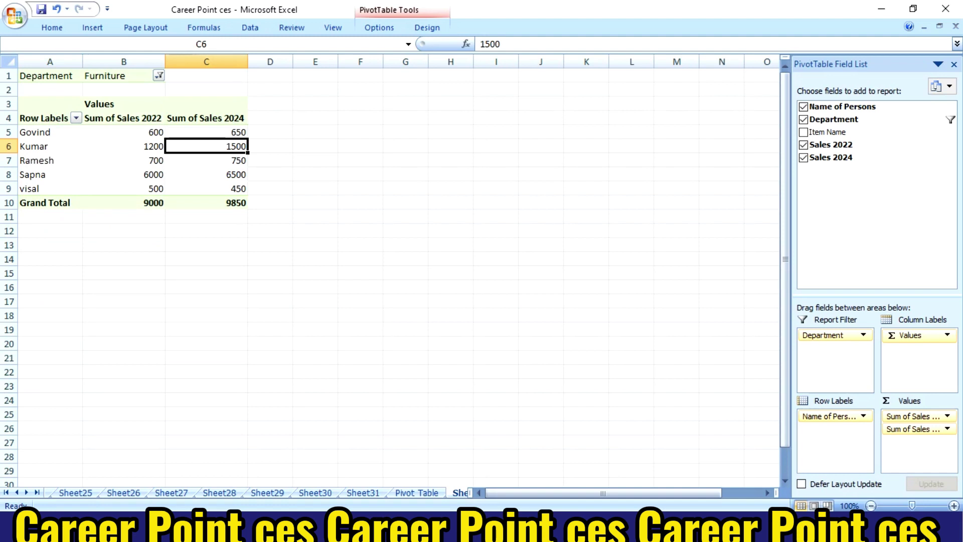
# Review the five Furniture rows, then add Garment to the Department filter.
pyautogui.moveTo(35, 132); pyautogui.dragTo(35, 188)
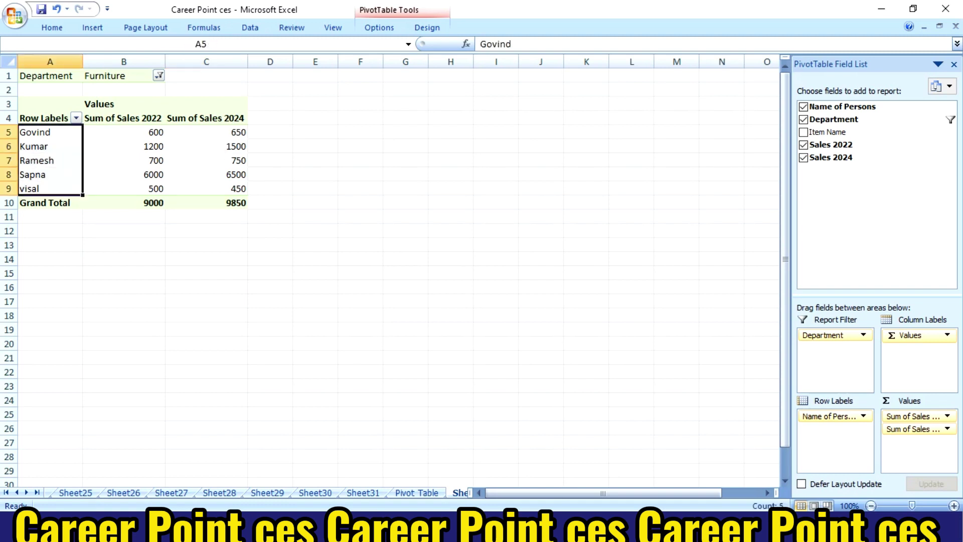
pyautogui.moveTo(125, 132); pyautogui.dragTo(125, 188)
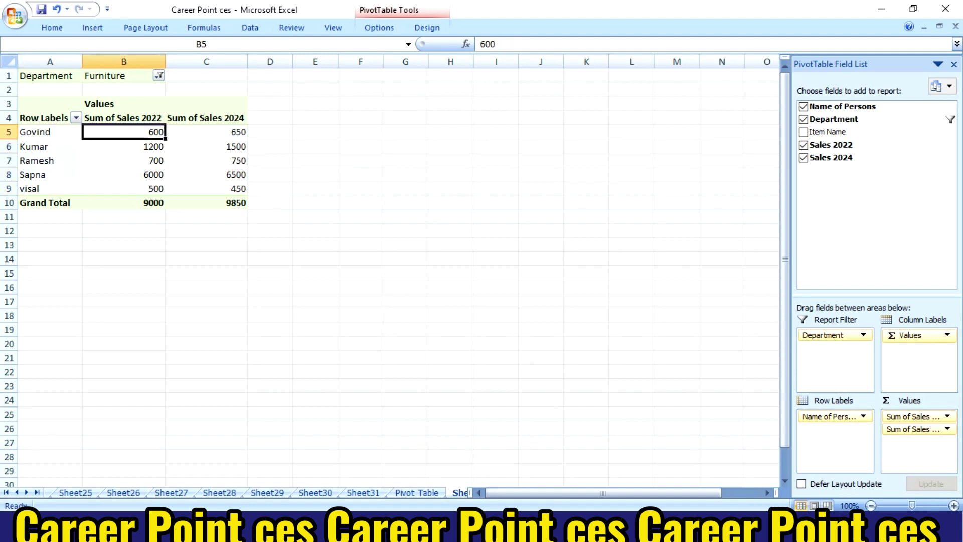
pyautogui.moveTo(206, 132); pyautogui.dragTo(205, 188)
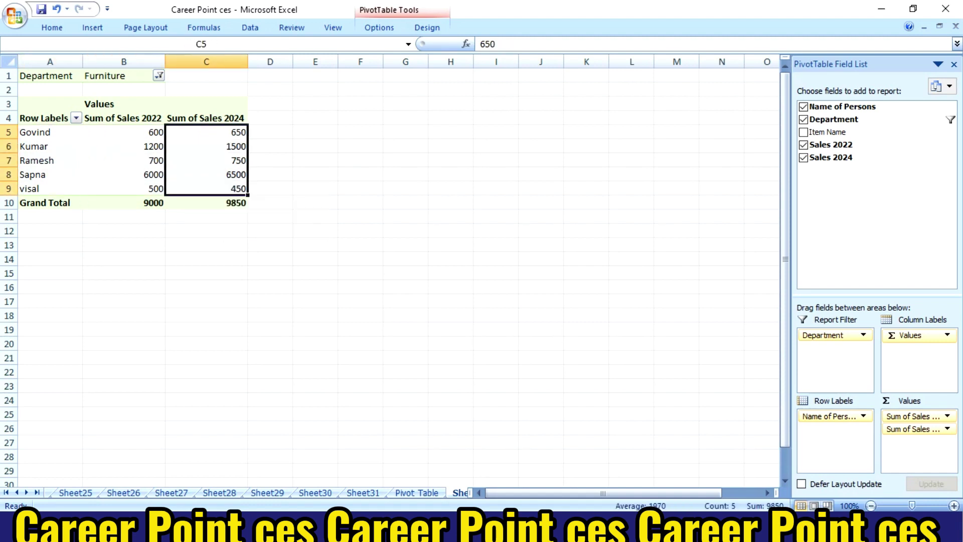
pyautogui.click(159, 75)
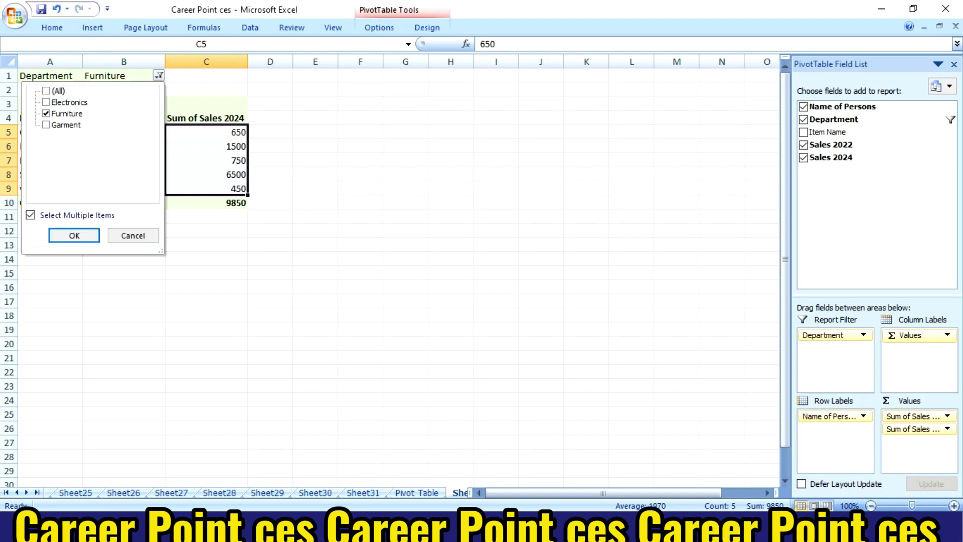
pyautogui.press('space')
pyautogui.press('Return')
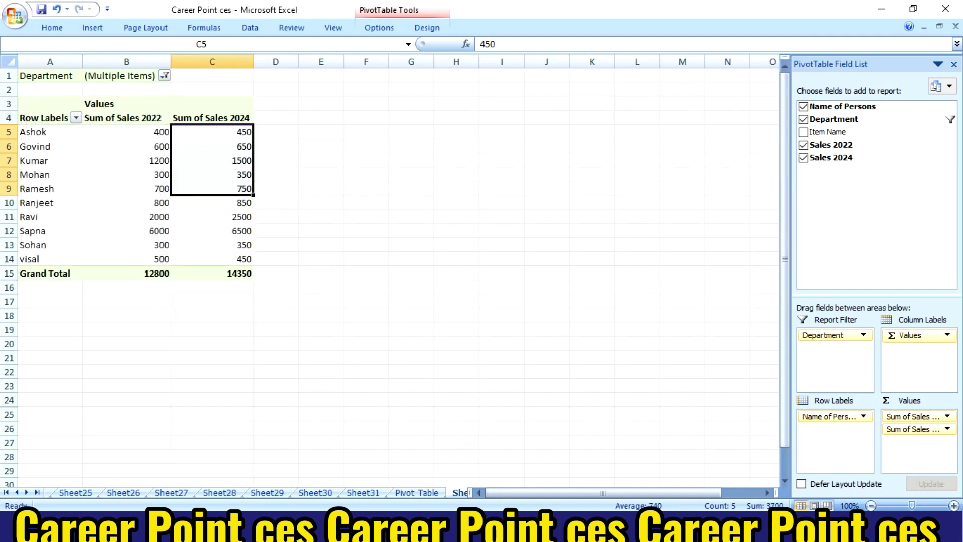
# Review the ten filtered rows, then reset the Department filter to all departments.
pyautogui.moveTo(40, 132); pyautogui.dragTo(40, 259)
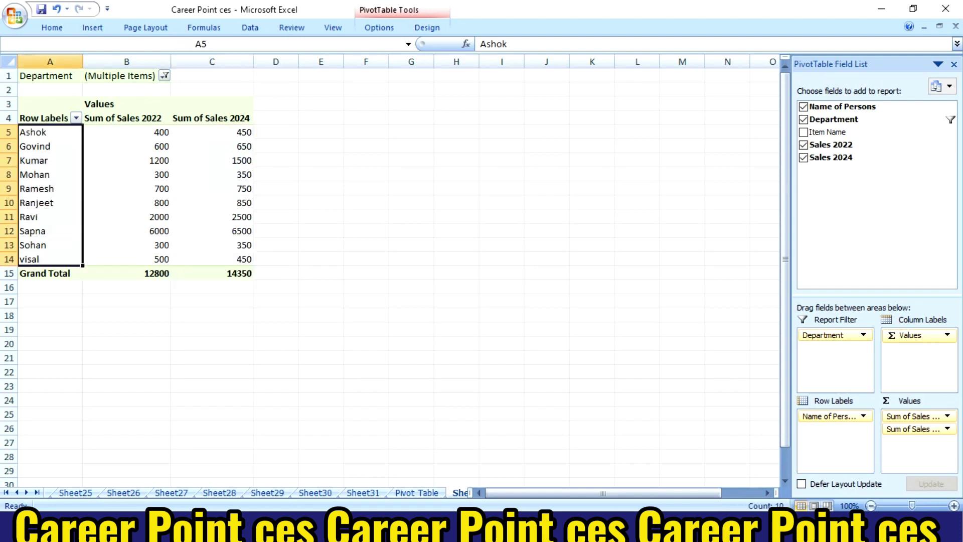
pyautogui.moveTo(151, 146); pyautogui.dragTo(151, 259)
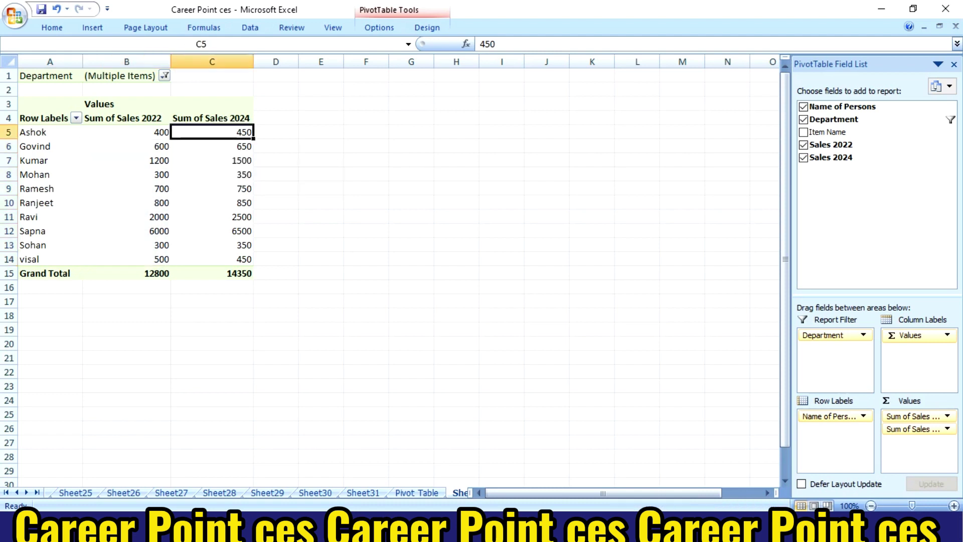
pyautogui.moveTo(226, 132); pyautogui.dragTo(226, 259)
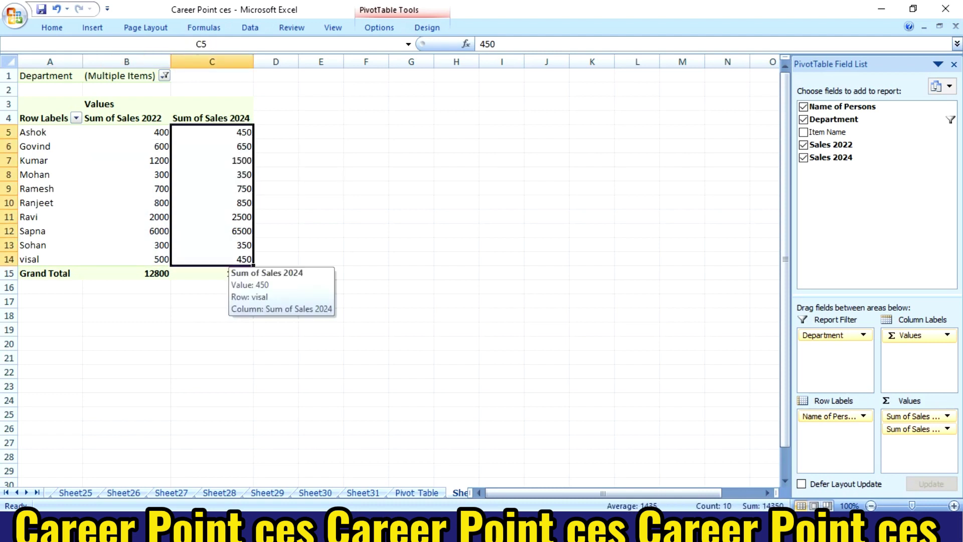
pyautogui.click(164, 75)
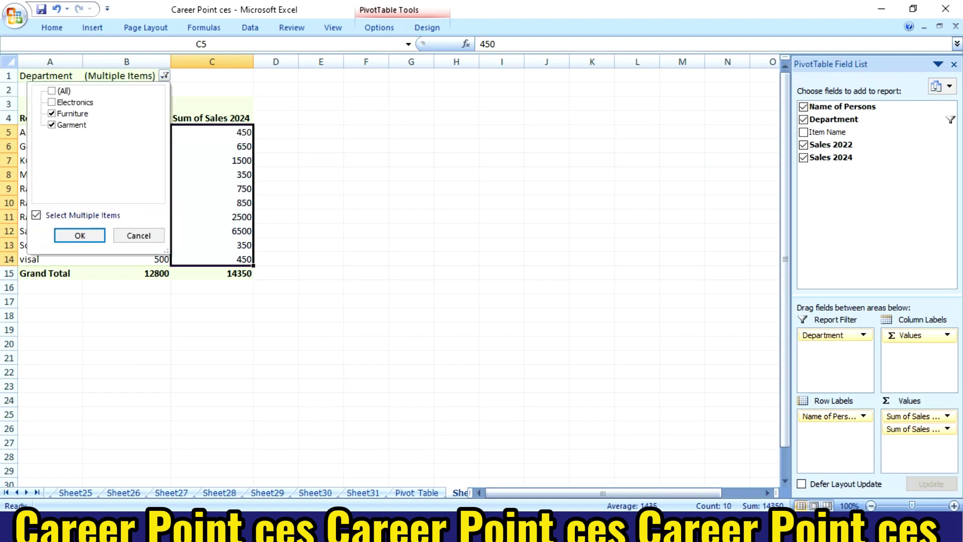
pyautogui.click(37, 214)
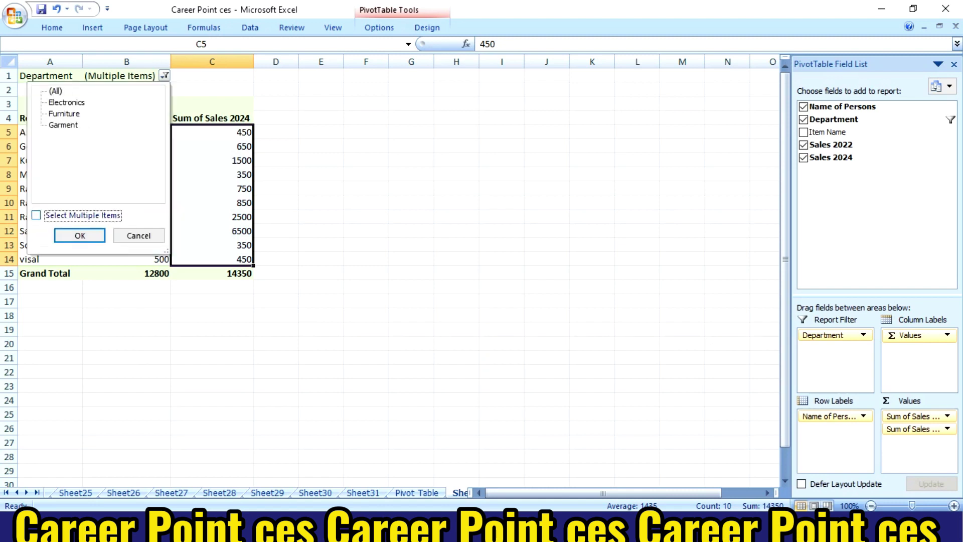
pyautogui.click(80, 235)
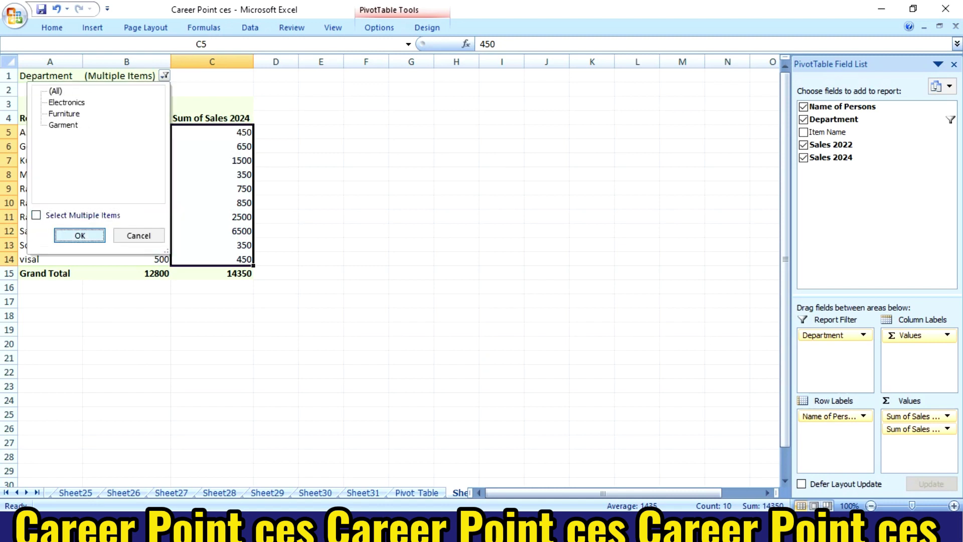
# Remove Sales 2022 from the PivotTable after checking the sales figures.
pyautogui.click(125, 189)
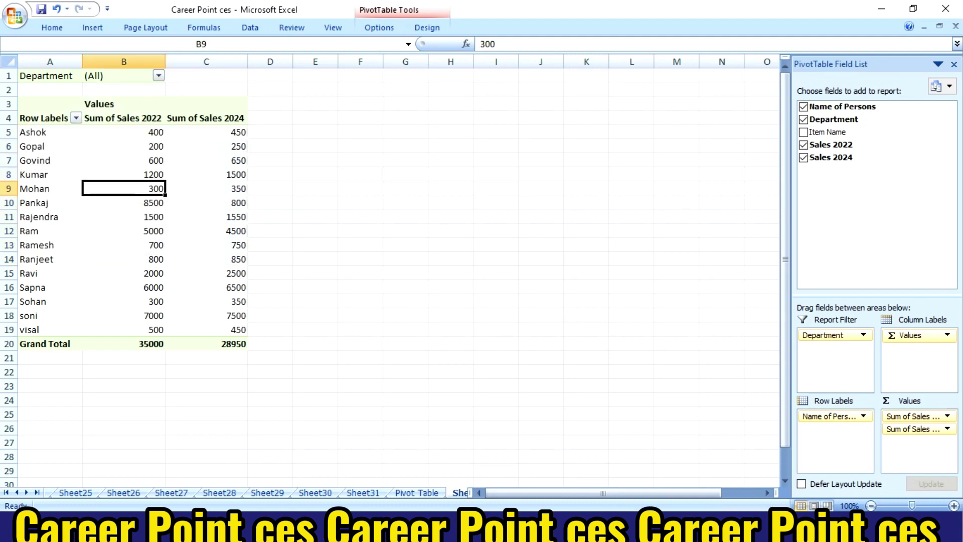
pyautogui.click(210, 203)
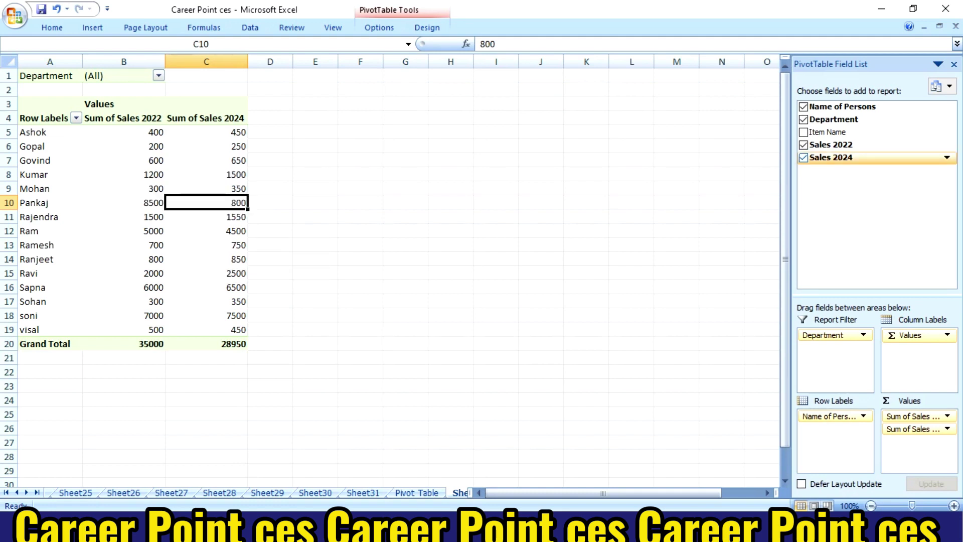
pyautogui.click(804, 144)
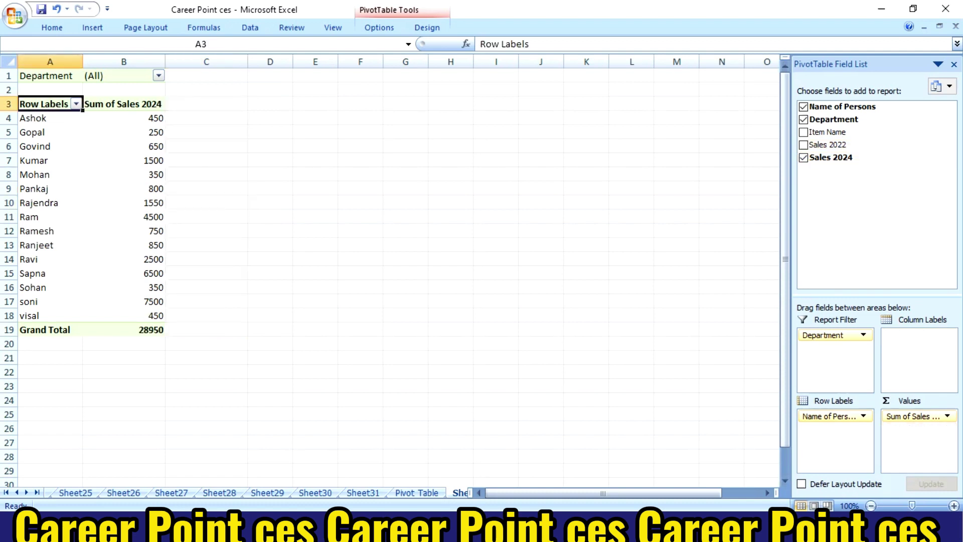
# Review the names and Sales 2024 values, then switch to the Pivot Table salary sheet.
pyautogui.moveTo(49, 118); pyautogui.dragTo(50, 273)
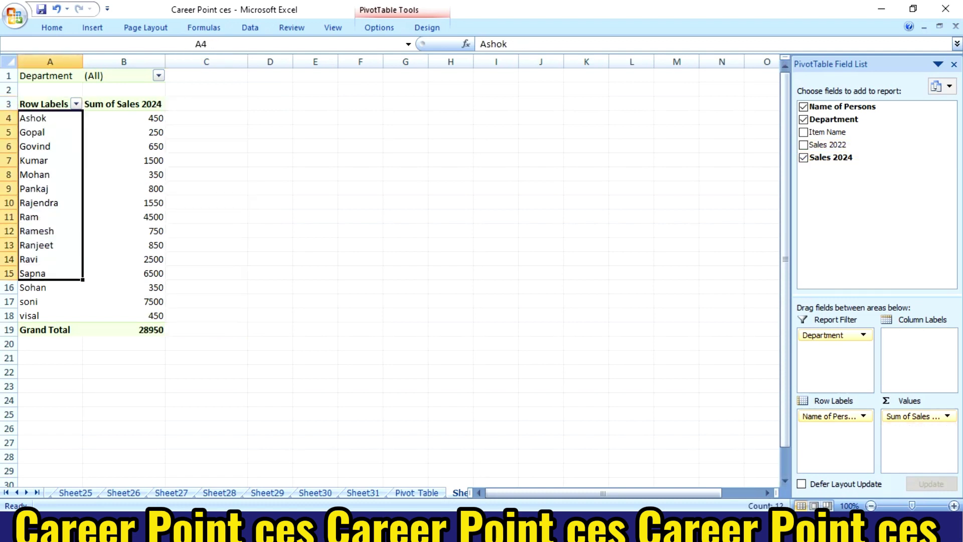
pyautogui.moveTo(123, 118); pyautogui.dragTo(124, 259)
pyautogui.click(123, 287)
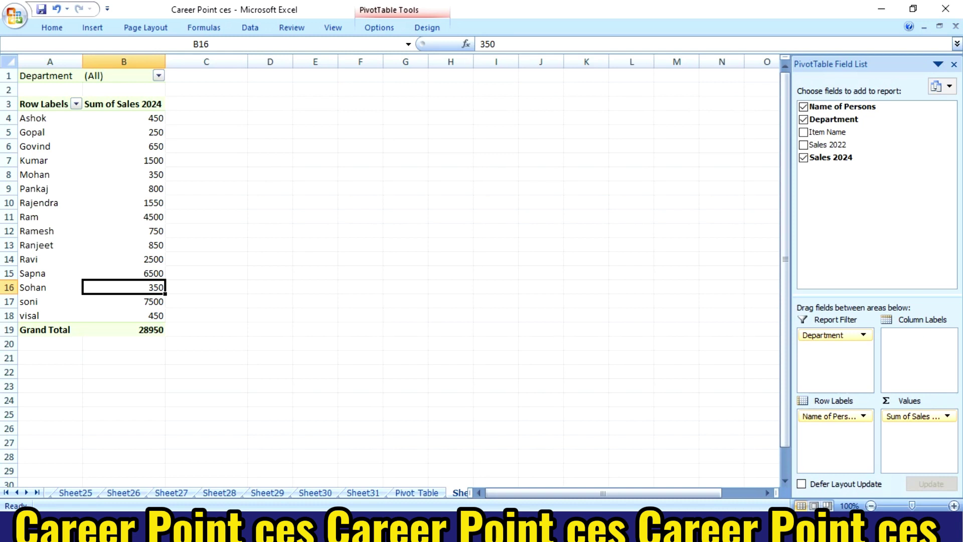
pyautogui.click(460, 493)
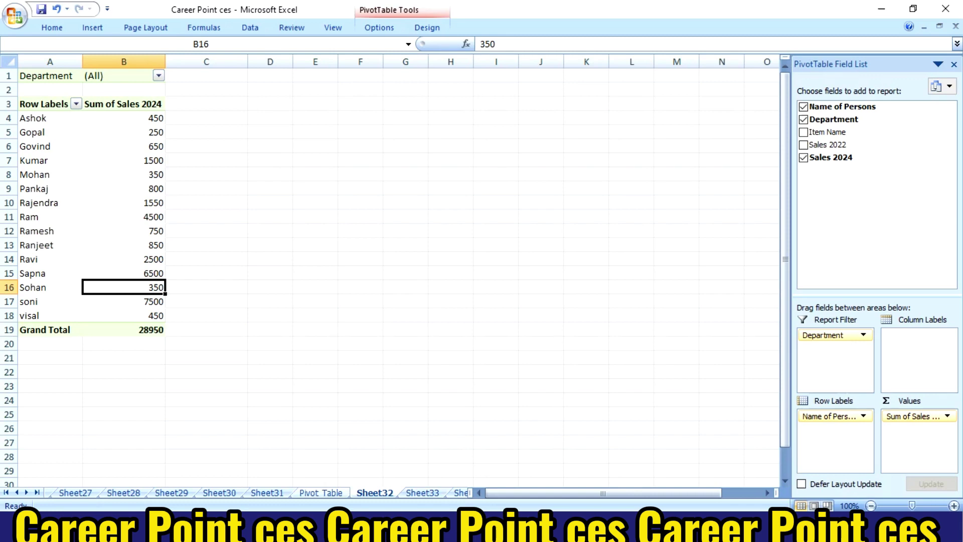
pyautogui.click(321, 493)
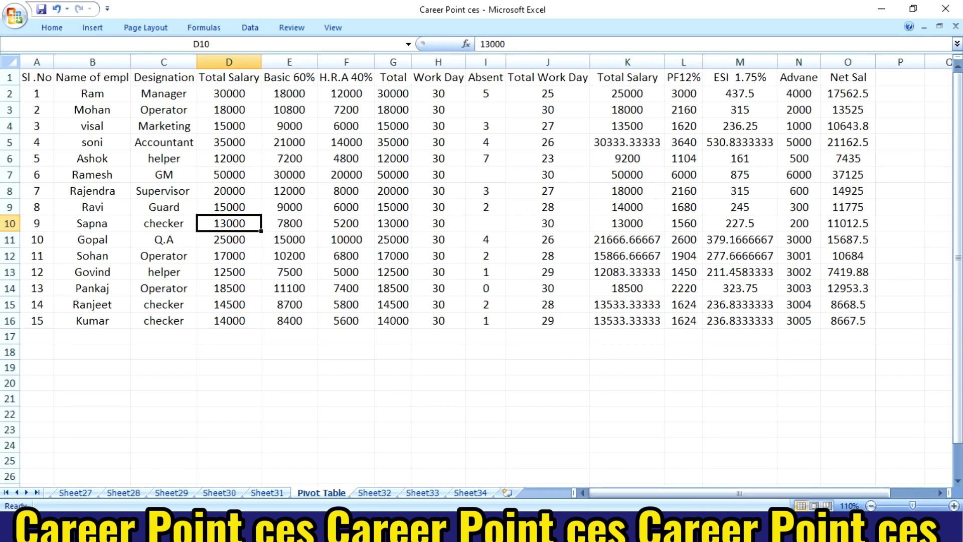
# Select the salary data A1:O16 and insert a PivotTable on new sheet Sheet35.
pyautogui.moveTo(36, 77)
pyautogui.mouseDown()
pyautogui.moveTo(37, 93)
pyautogui.moveTo(290, 191)
pyautogui.moveTo(848, 321)
pyautogui.mouseUp()
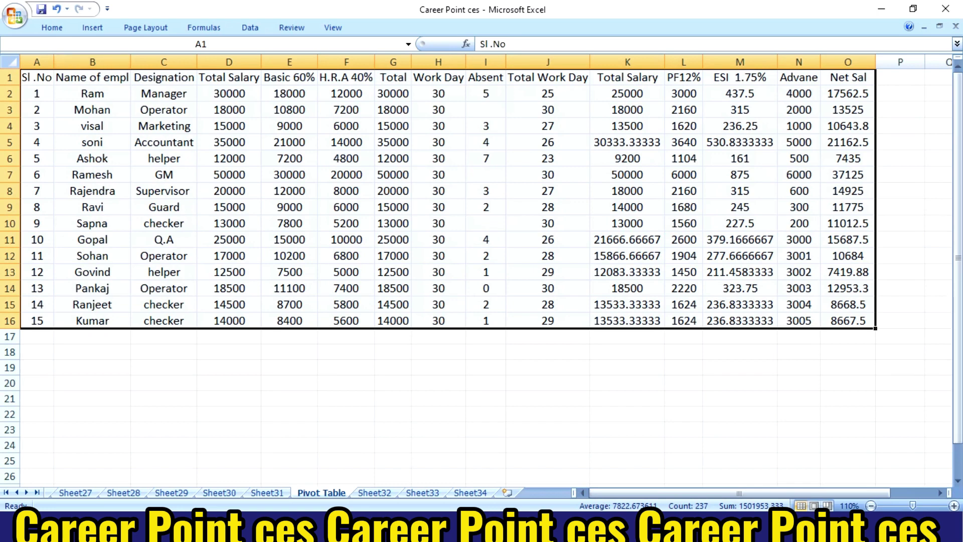
pyautogui.click(92, 28)
pyautogui.click(25, 71)
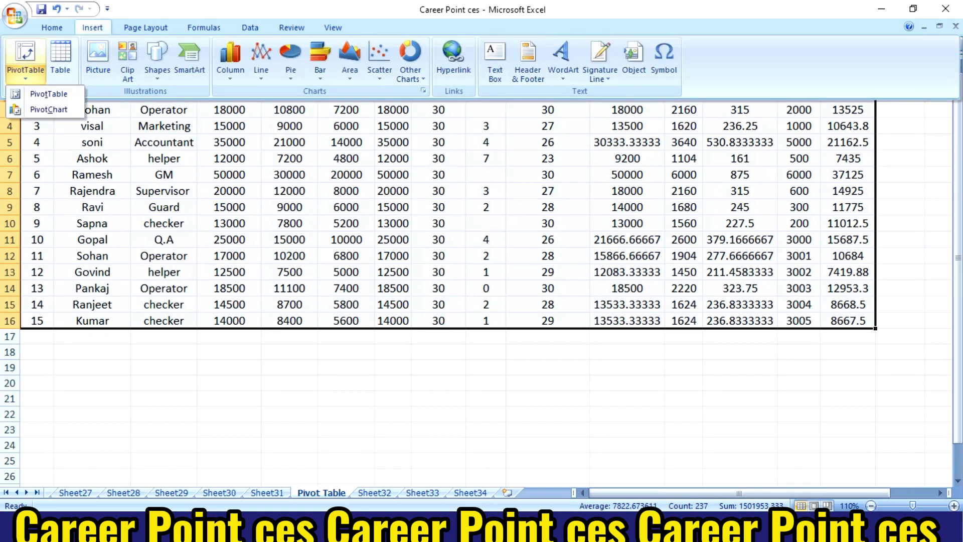
pyautogui.click(40, 93)
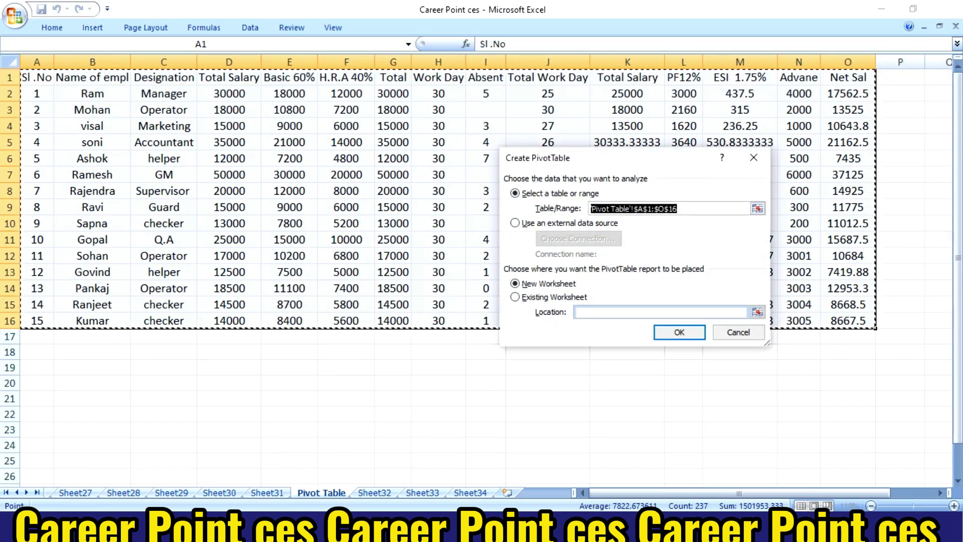
pyautogui.press('Return')
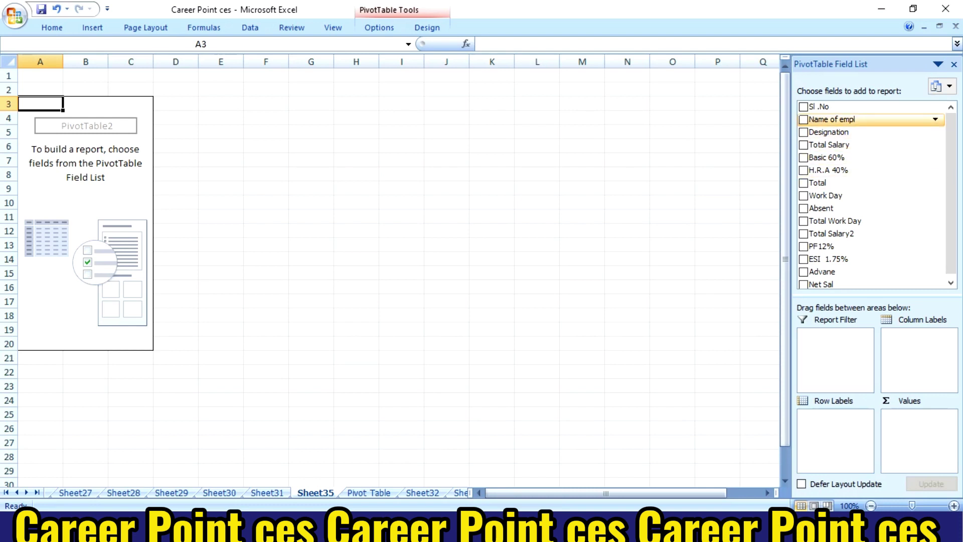
# Add Name of empl as row labels, then return to the Pivot Table sheet.
pyautogui.moveTo(833, 119); pyautogui.dragTo(833, 427)
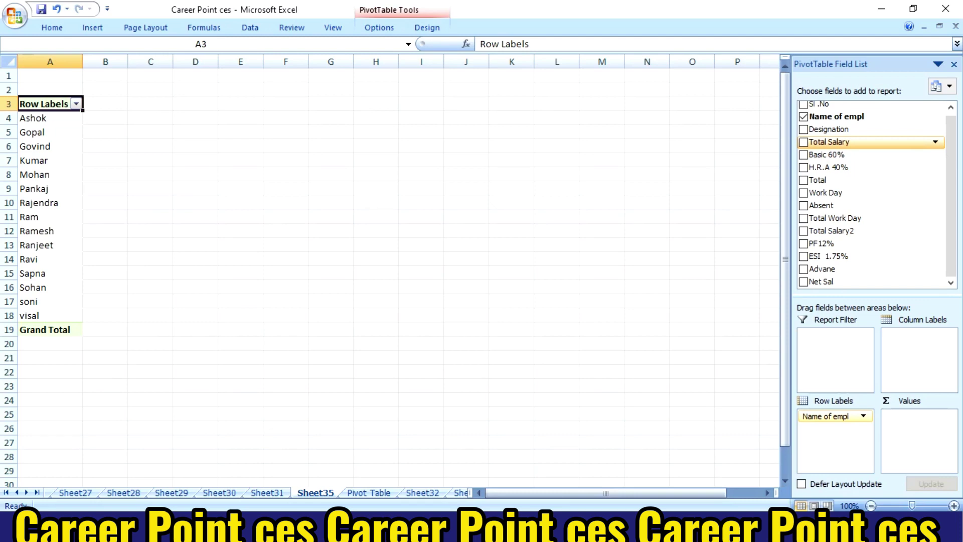
pyautogui.click(368, 493)
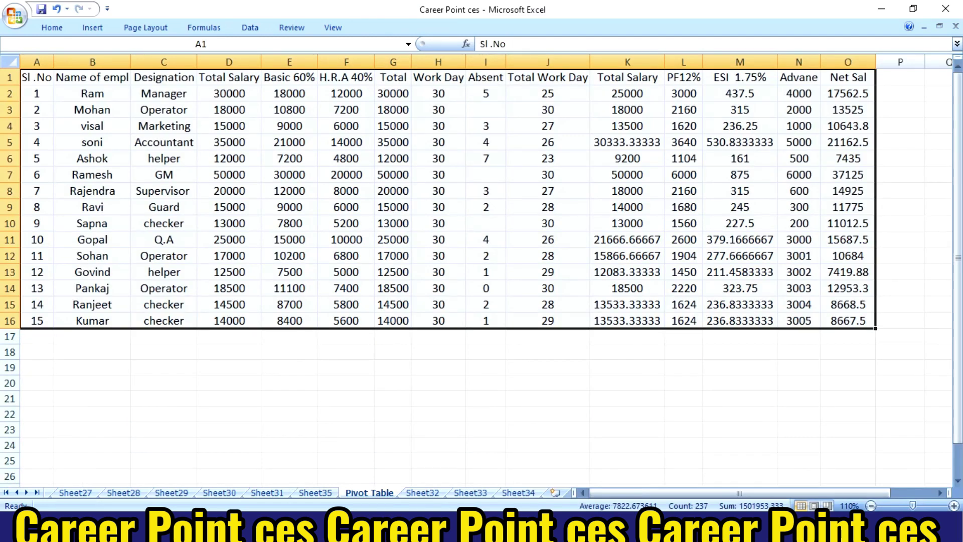
# Review the Designation, name, Total Salary, Basic 60%, H.R.A 40% and Total columns.
pyautogui.moveTo(164, 94); pyautogui.dragTo(163, 288)
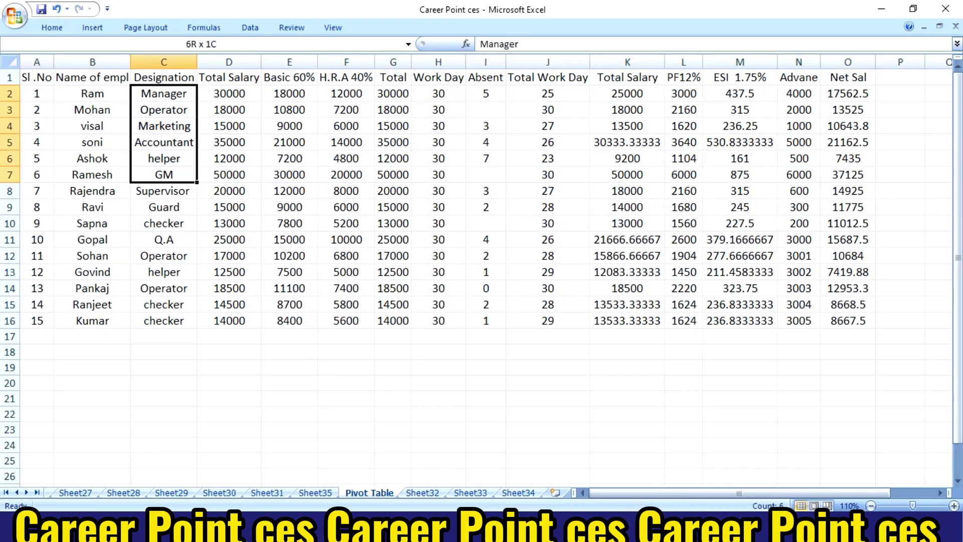
pyautogui.moveTo(92, 94); pyautogui.dragTo(92, 288)
pyautogui.moveTo(229, 94); pyautogui.dragTo(229, 336)
pyautogui.moveTo(290, 93); pyautogui.dragTo(290, 321)
pyautogui.moveTo(346, 94); pyautogui.dragTo(346, 321)
pyautogui.moveTo(394, 93); pyautogui.dragTo(393, 305)
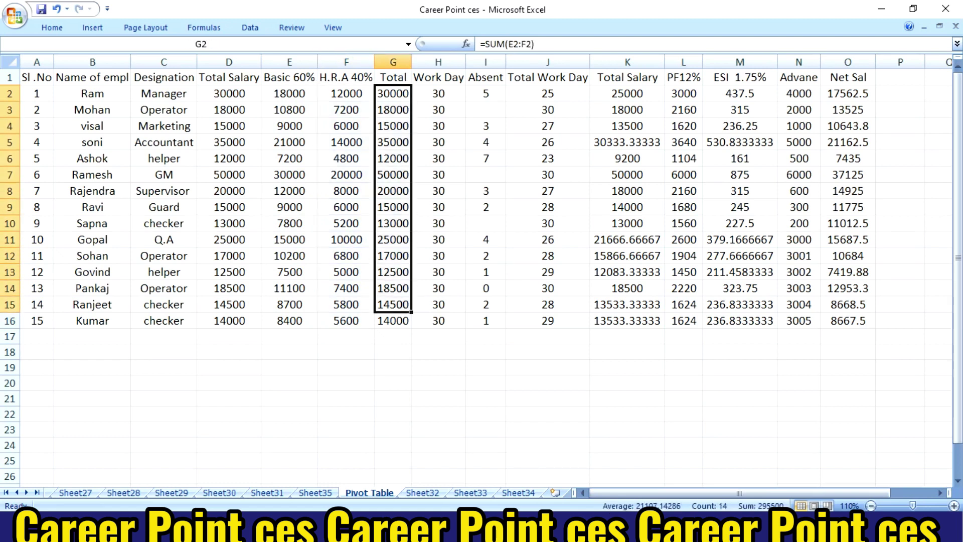
# Check the H.R.A and Total formulas in F6, G6 and G9, then return to Sheet35.
pyautogui.click(346, 158)
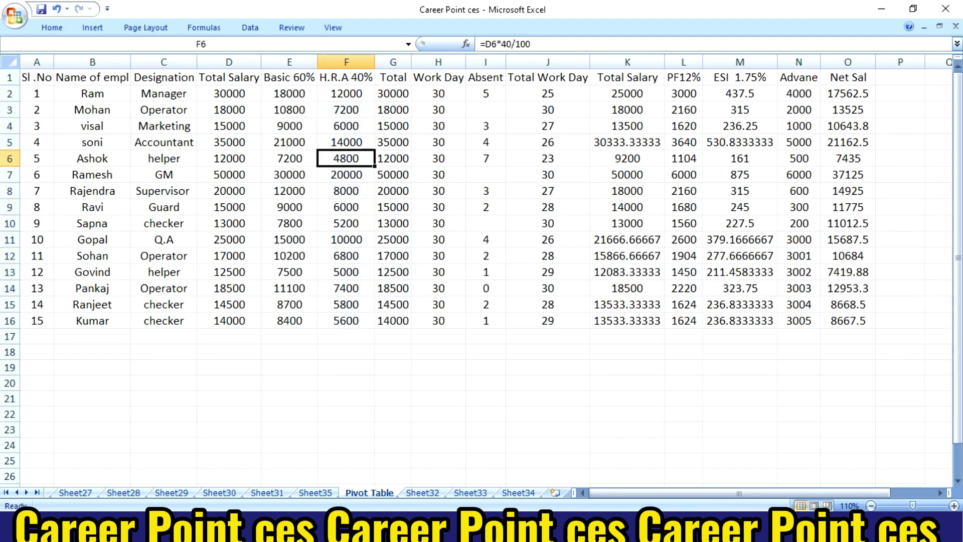
pyautogui.click(393, 158)
pyautogui.click(394, 207)
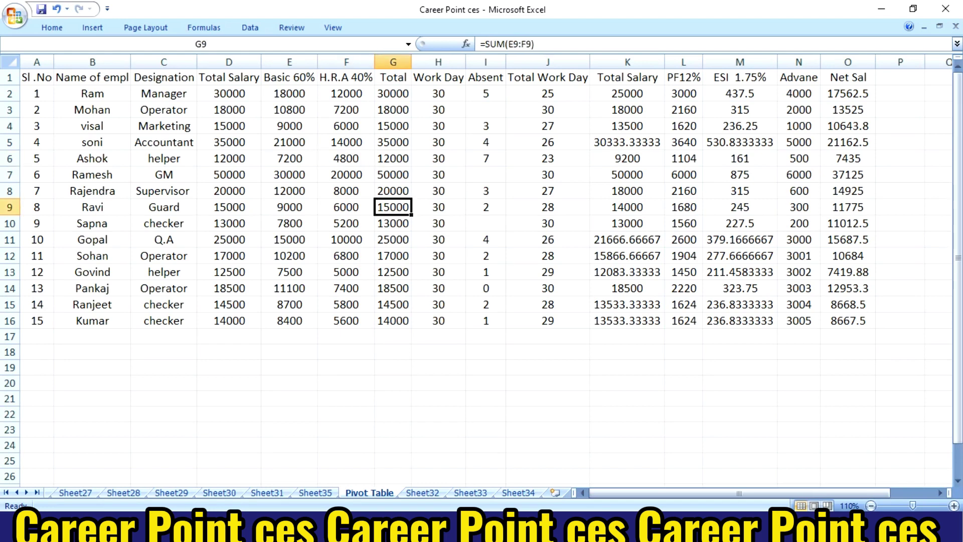
pyautogui.click(315, 492)
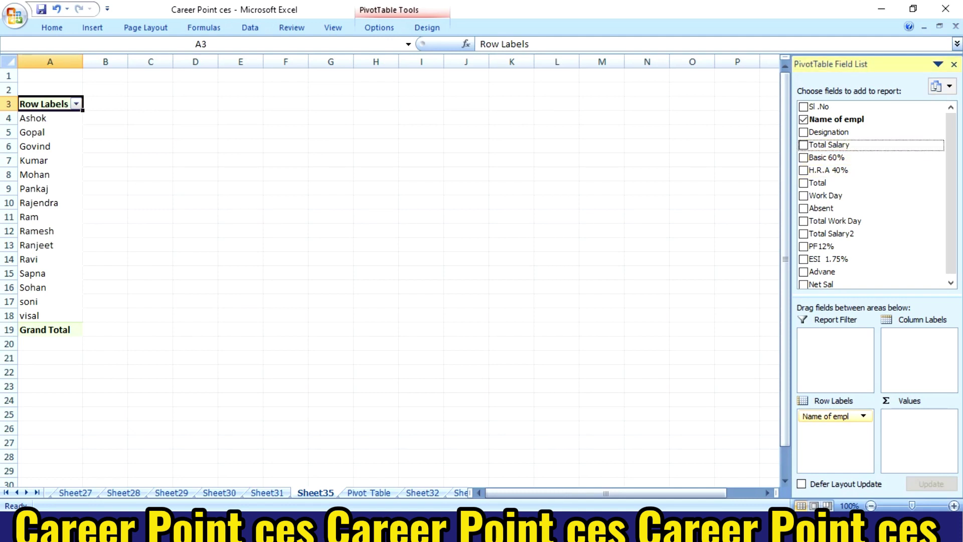
pyautogui.click(803, 144)
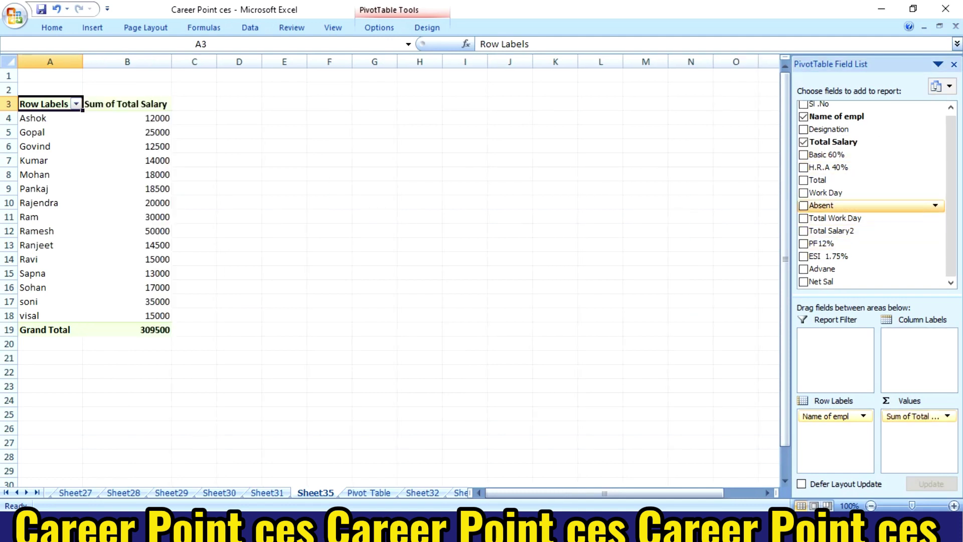
pyautogui.click(804, 155)
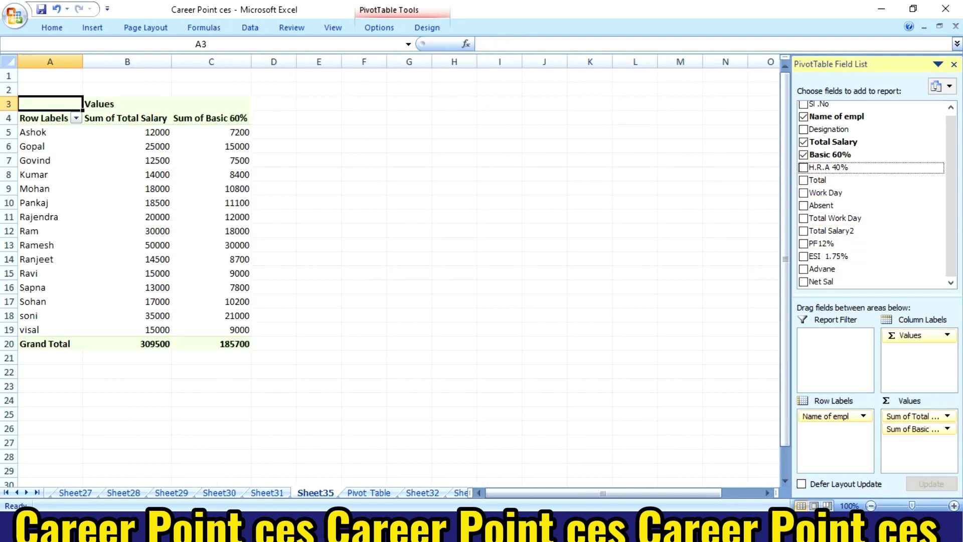
pyautogui.click(803, 167)
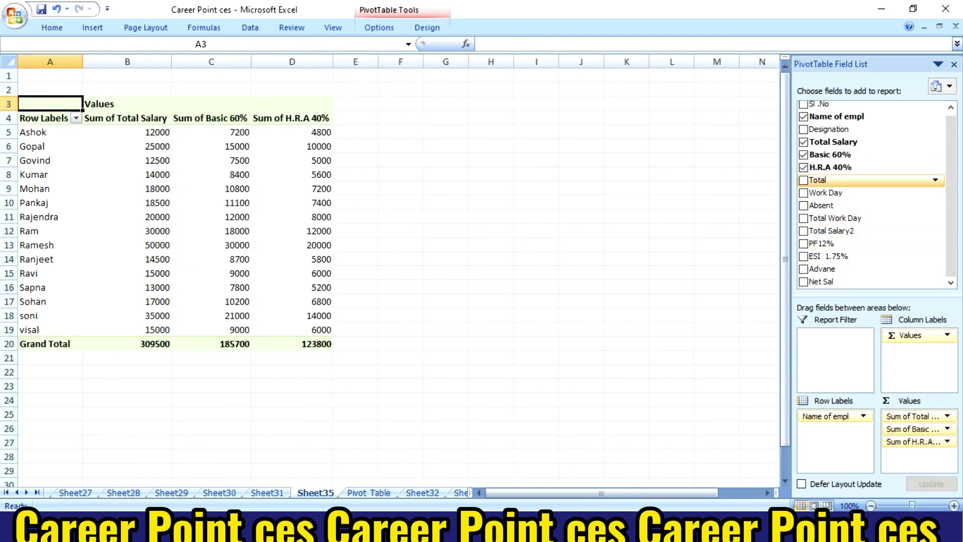
pyautogui.click(804, 180)
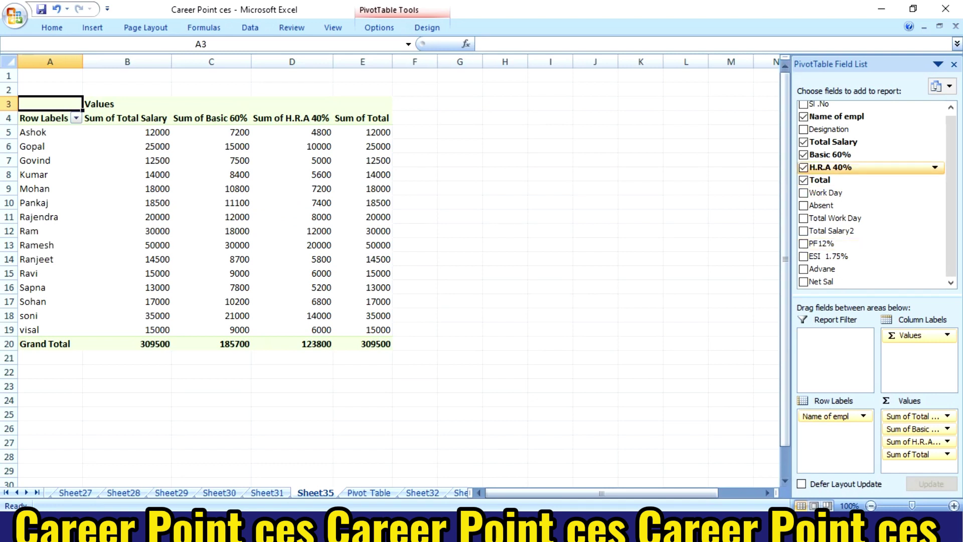
pyautogui.click(803, 142)
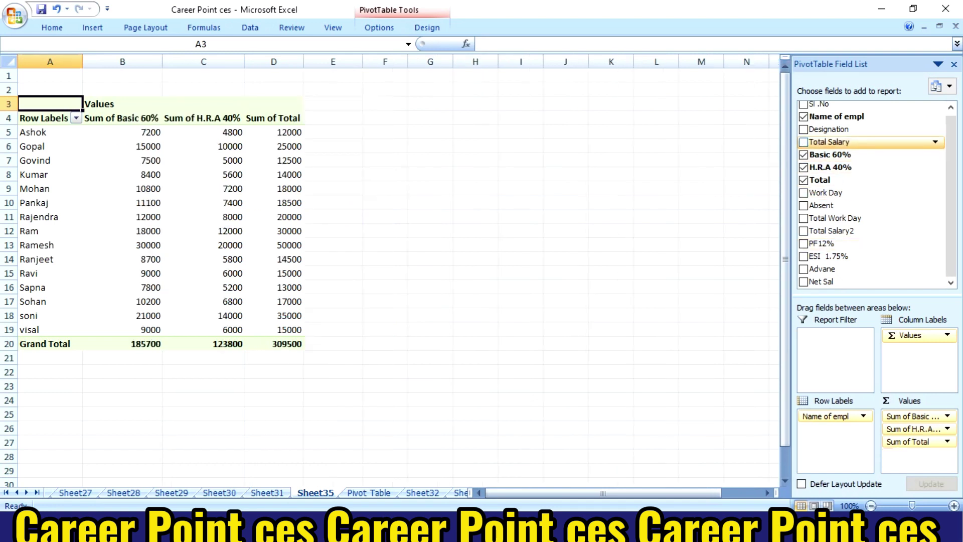
pyautogui.click(803, 154)
pyautogui.click(803, 167)
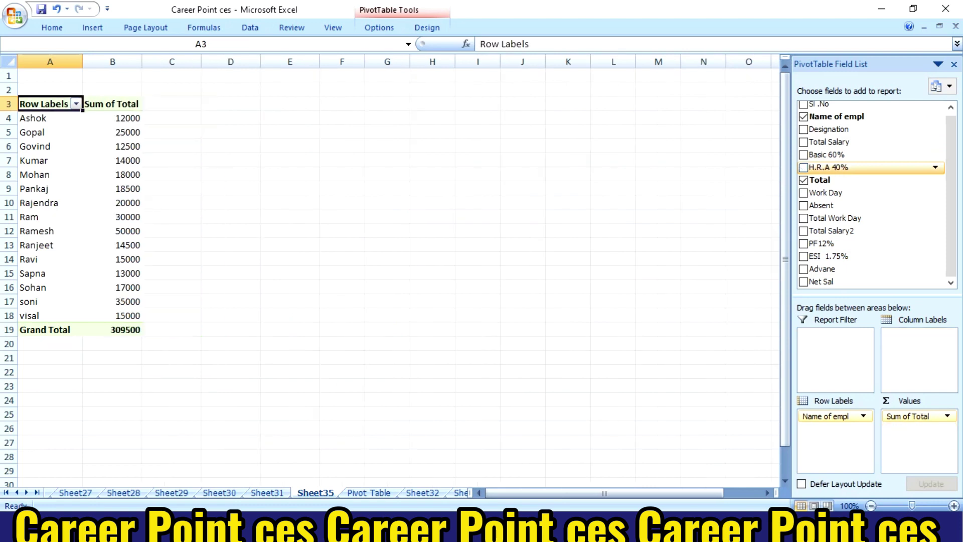
pyautogui.click(803, 180)
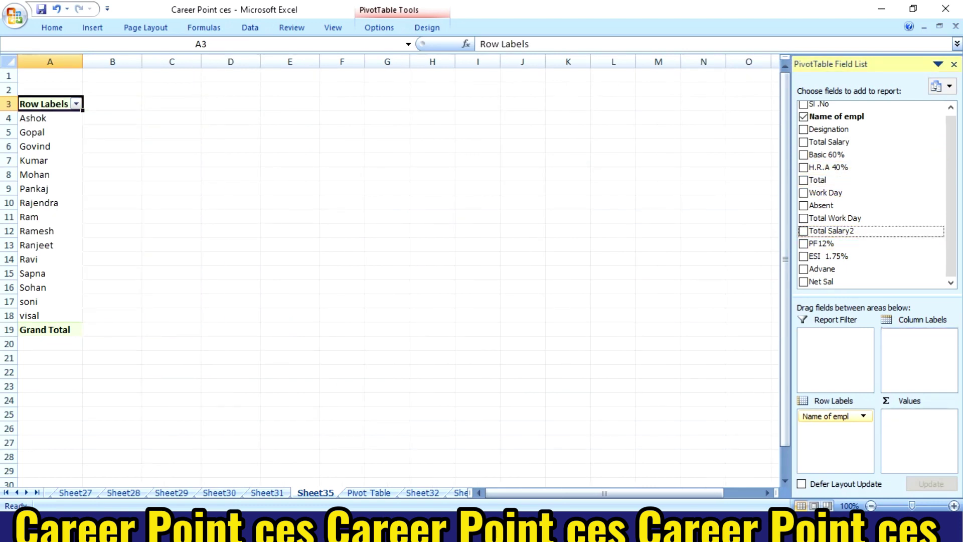
# Add Total Salary2, PF12% and ESI 1.75% sums to the Values area.
pyautogui.click(804, 231)
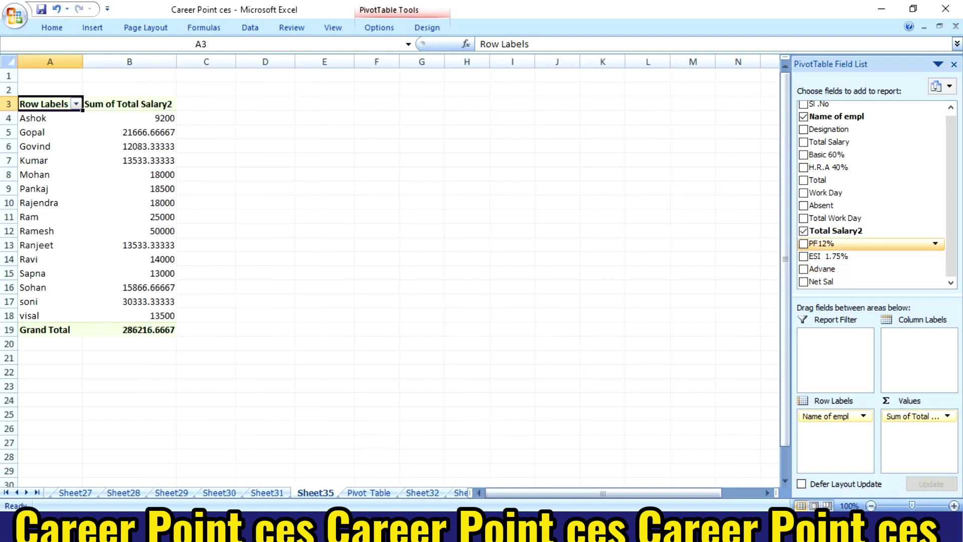
pyautogui.click(804, 244)
pyautogui.click(804, 256)
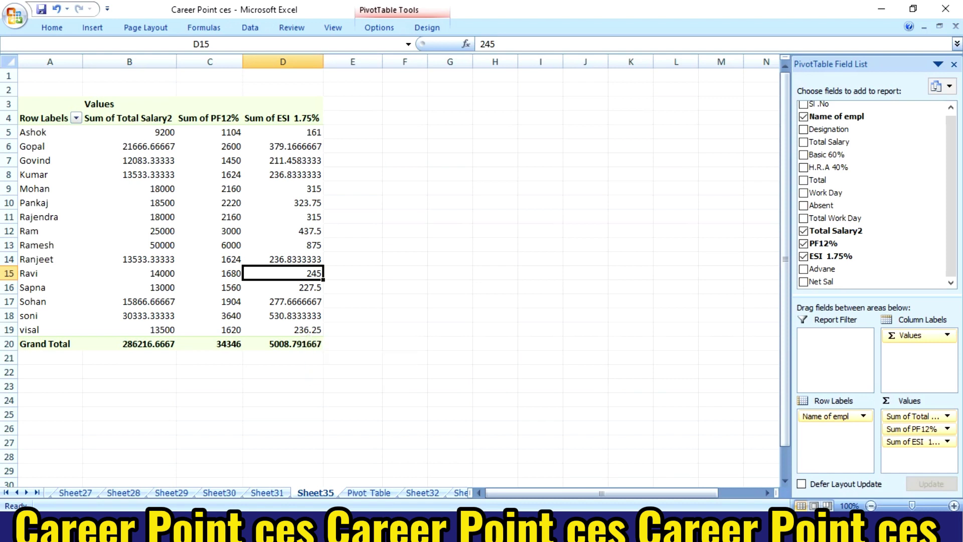
pyautogui.click(76, 117)
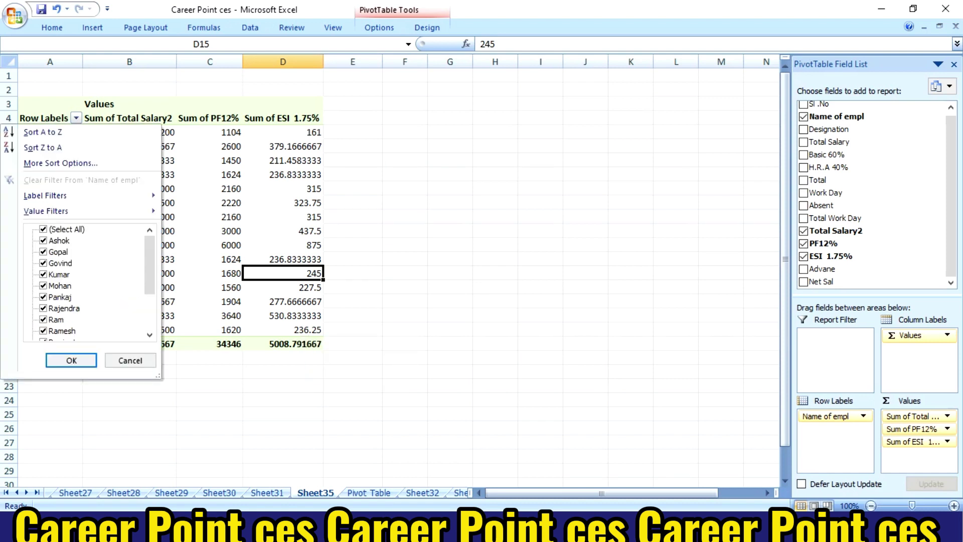
pyautogui.press('Down')
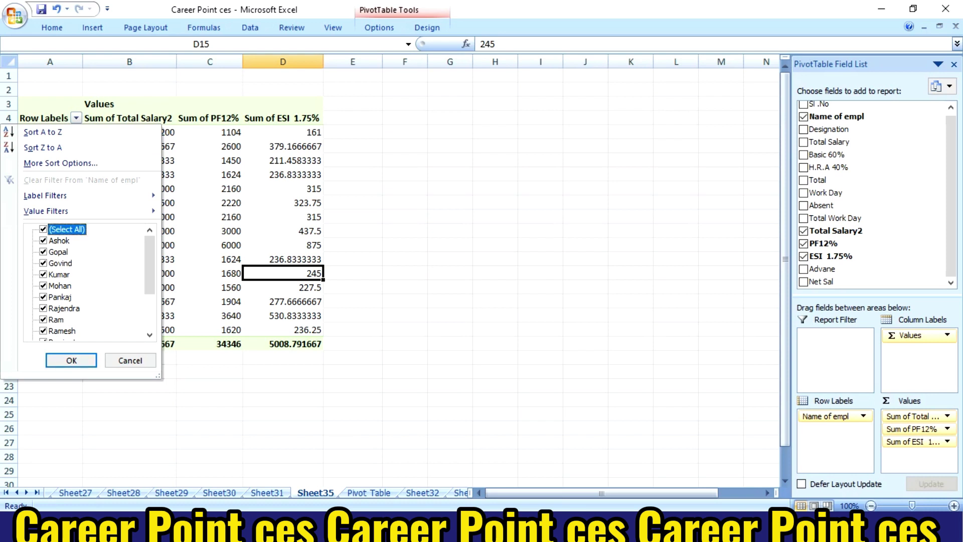
pyautogui.press('space')
pyautogui.press('Down')
pyautogui.press('Down')
pyautogui.press('Down')
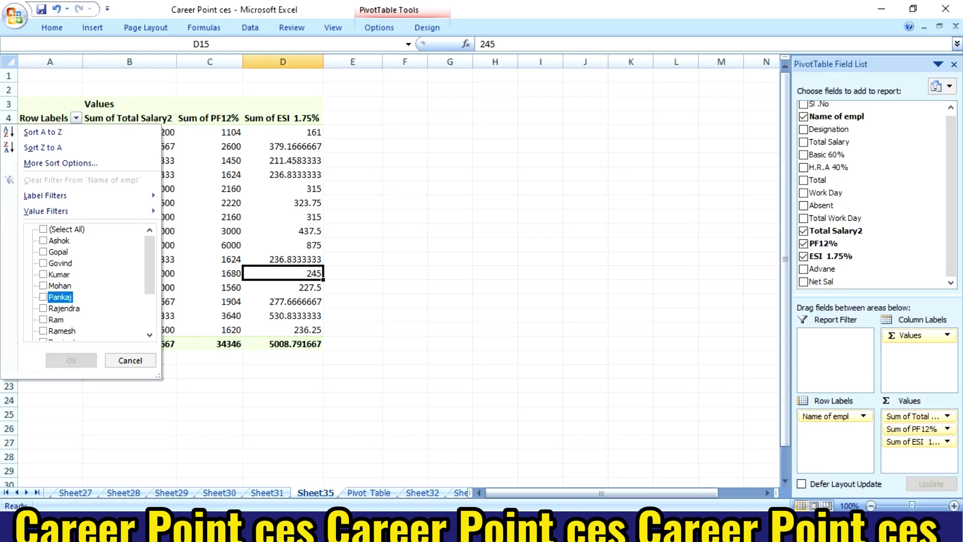
pyautogui.press('space')
pyautogui.press('Return')
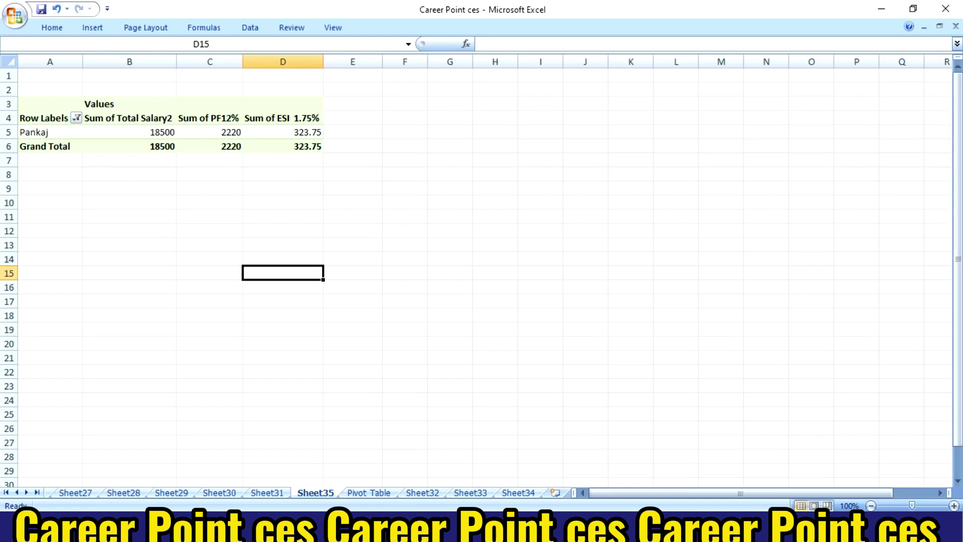
pyautogui.click(76, 118)
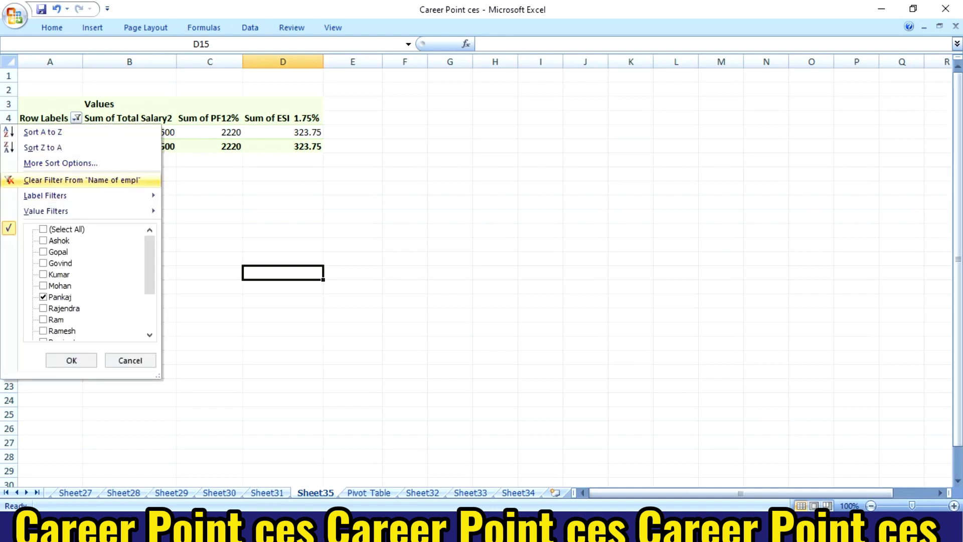
pyautogui.click(65, 180)
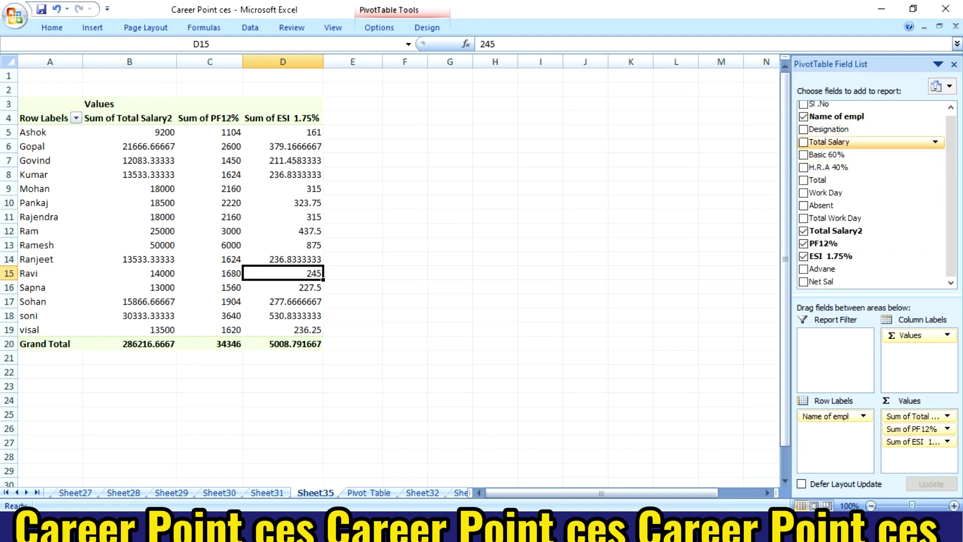
# Nest Designation under Name of empl in Row Labels and check Ashok's and Gopal's designations.
pyautogui.moveTo(829, 129); pyautogui.dragTo(836, 424)
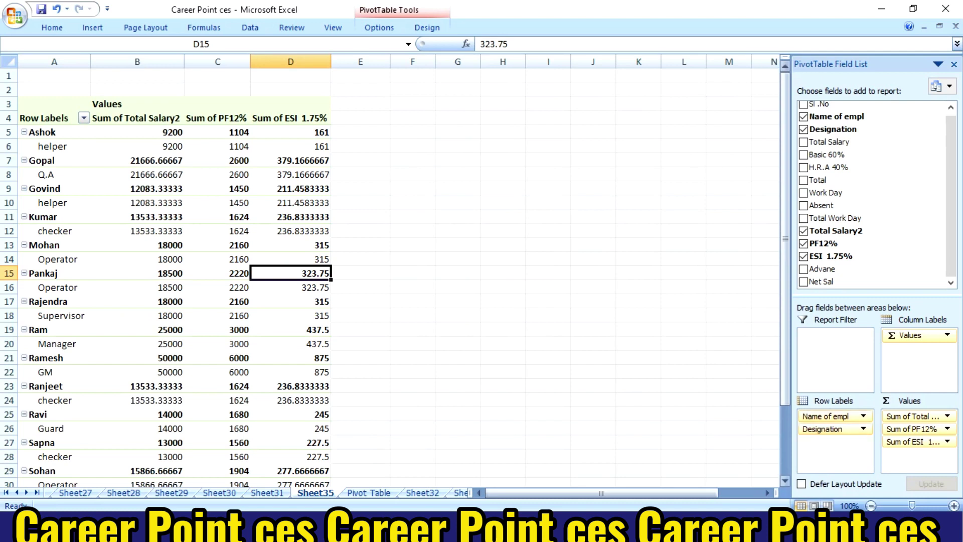
pyautogui.click(55, 132)
pyautogui.click(54, 146)
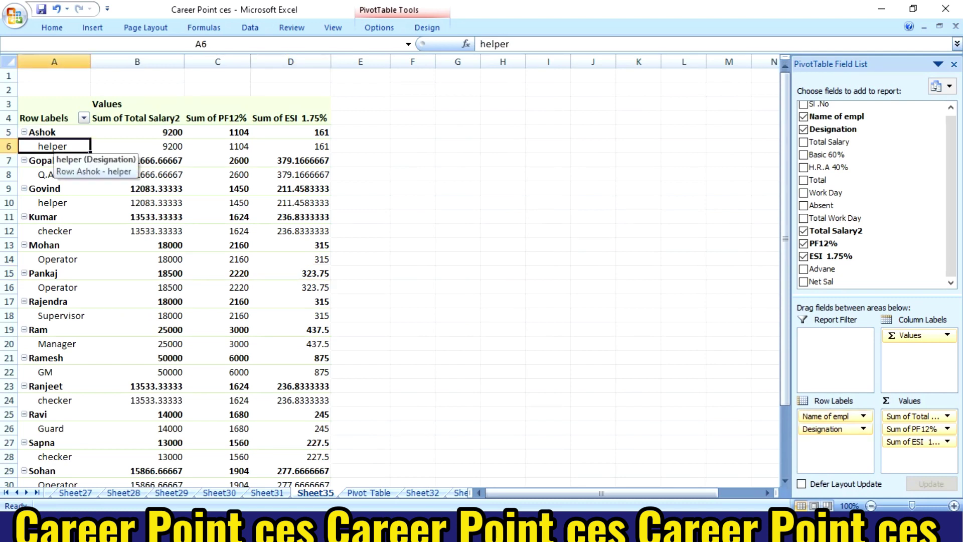
pyautogui.click(54, 160)
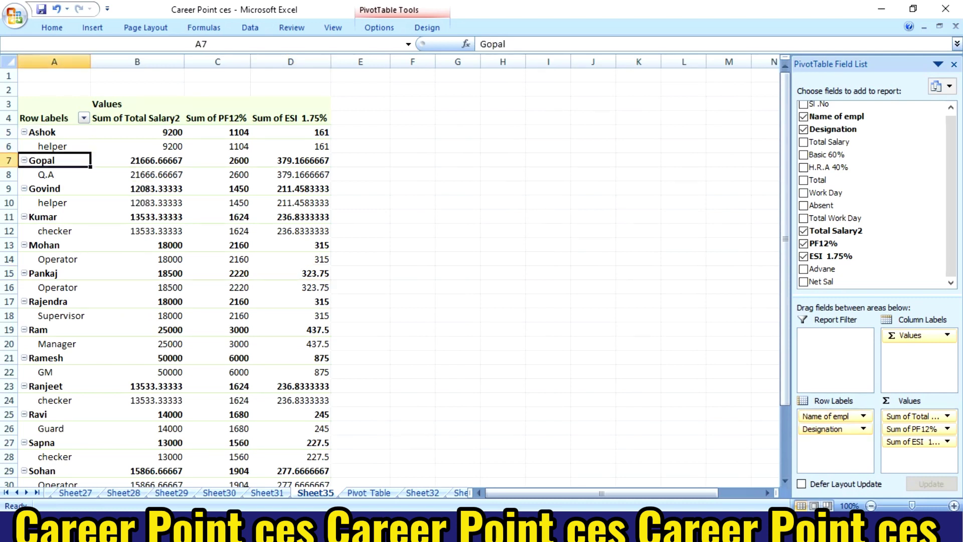
pyautogui.click(54, 174)
# Review Govind's, Kumar's (checker) and Mohan's (Operator) designations and Pankaj's 323.75 ESI.
pyautogui.click(54, 188)
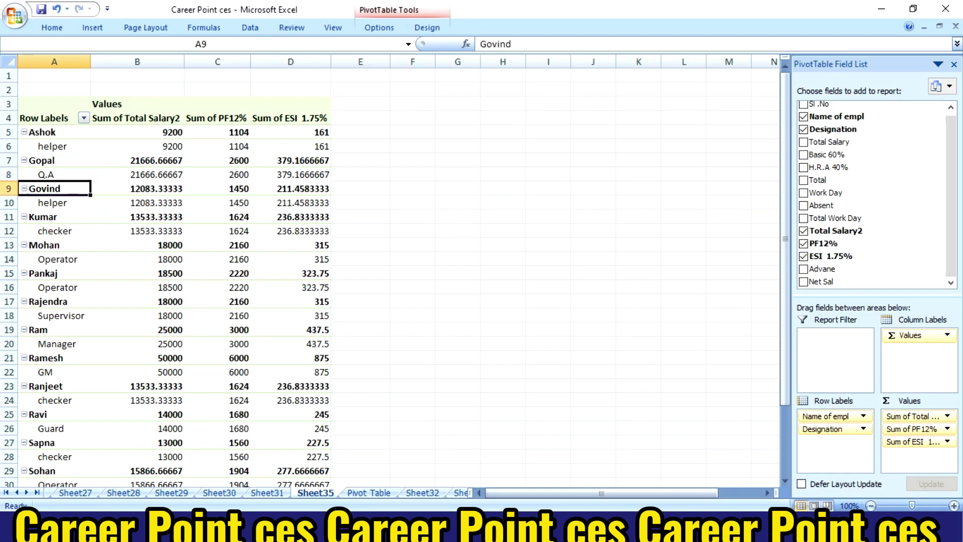
pyautogui.click(55, 202)
pyautogui.click(55, 231)
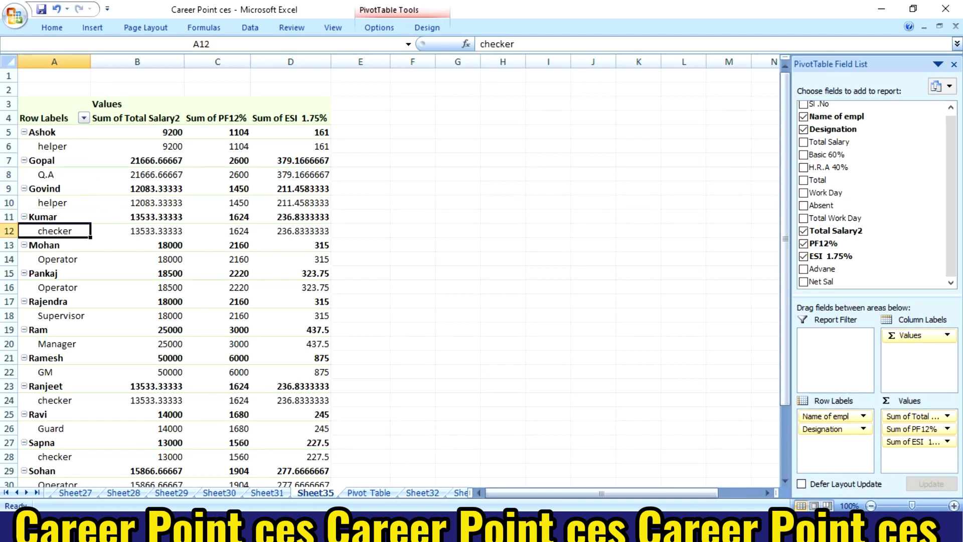
pyautogui.click(22, 258)
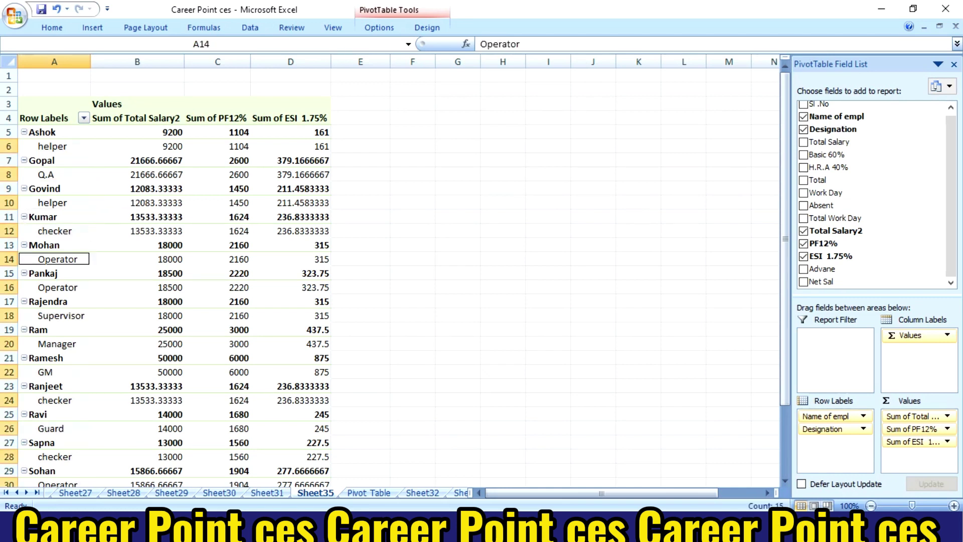
pyautogui.click(291, 287)
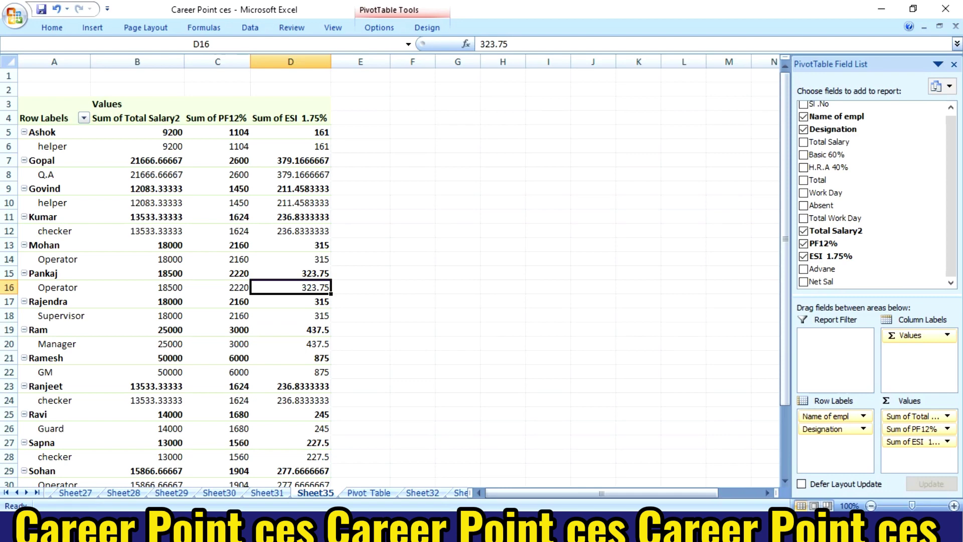
pyautogui.click(828, 429)
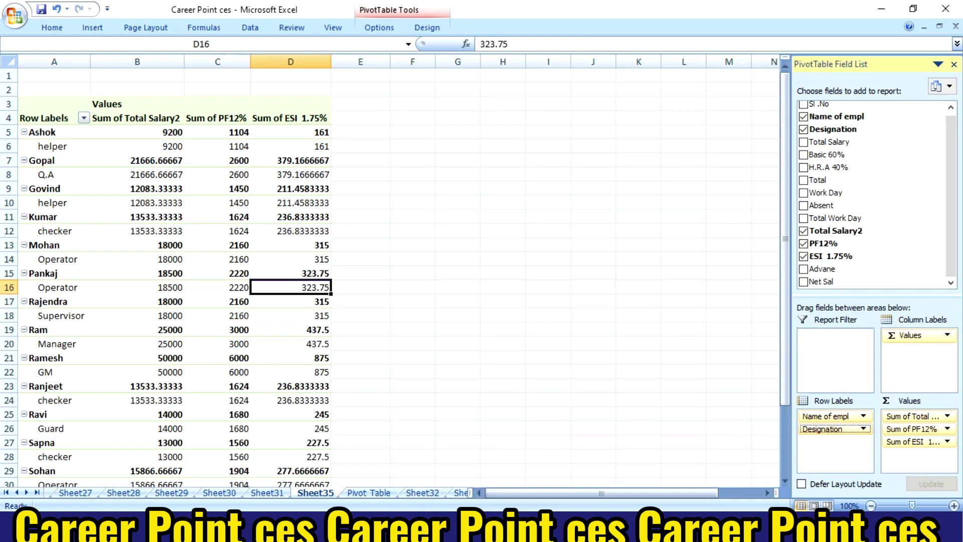
# Move Designation to the Report Filter and filter the PivotTable to GM and Guard only.
pyautogui.moveTo(833, 429); pyautogui.dragTo(835, 352)
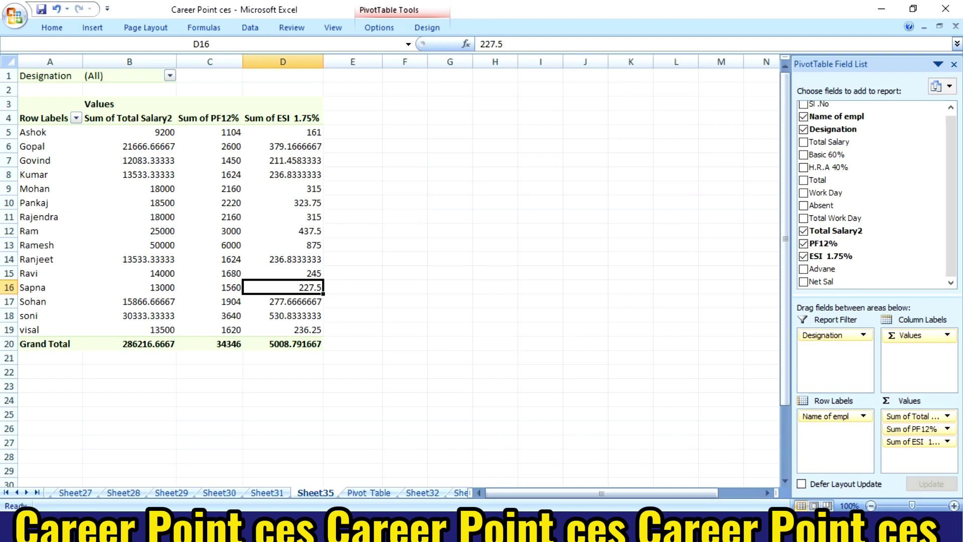
pyautogui.click(170, 76)
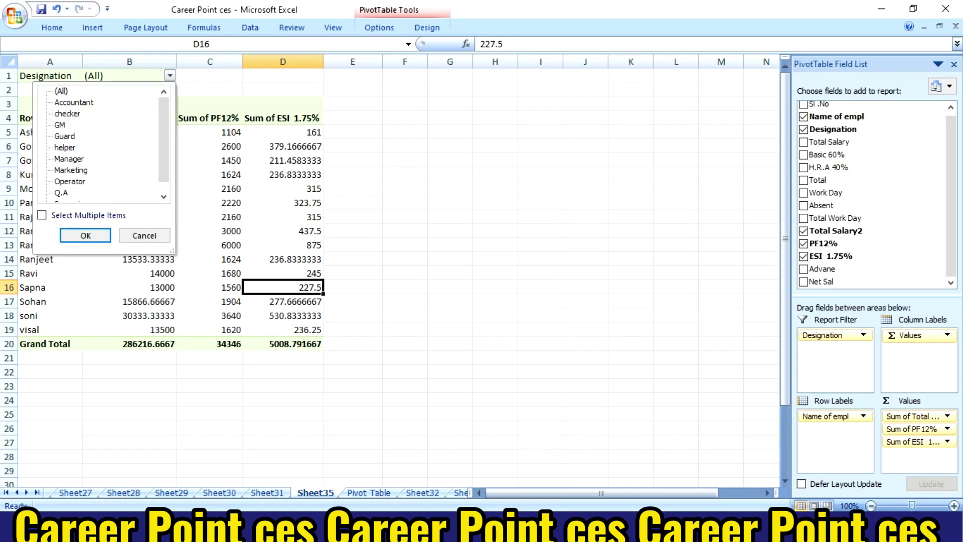
pyautogui.click(42, 215)
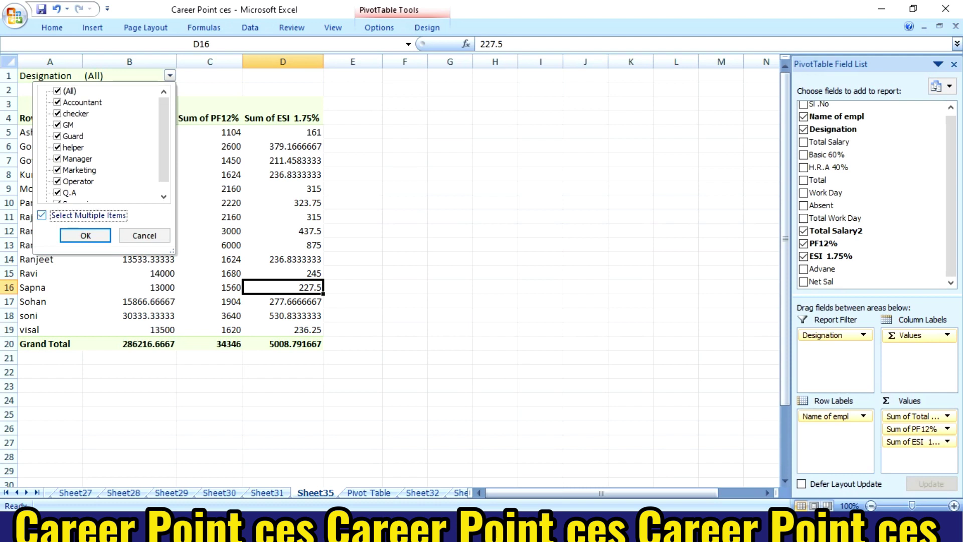
pyautogui.click(58, 91)
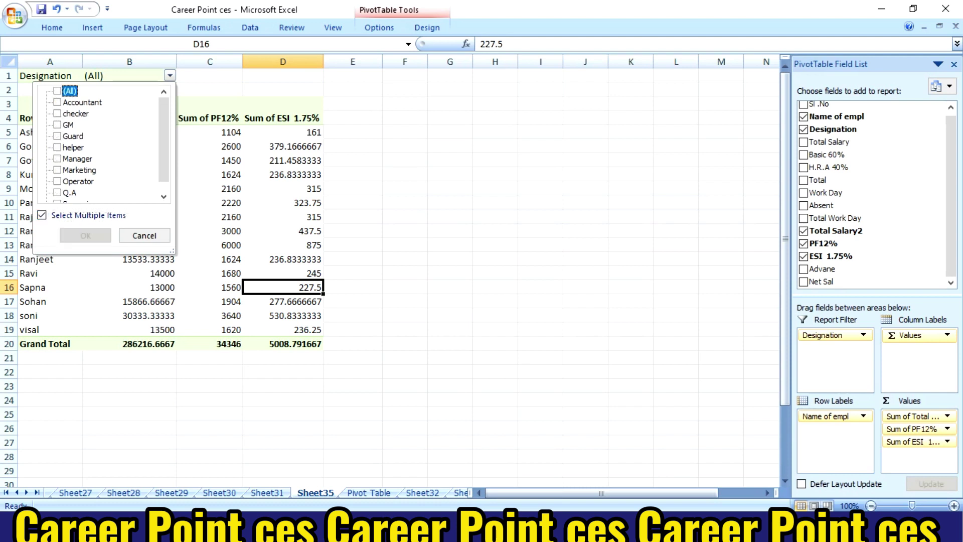
pyautogui.click(58, 136)
pyautogui.click(57, 124)
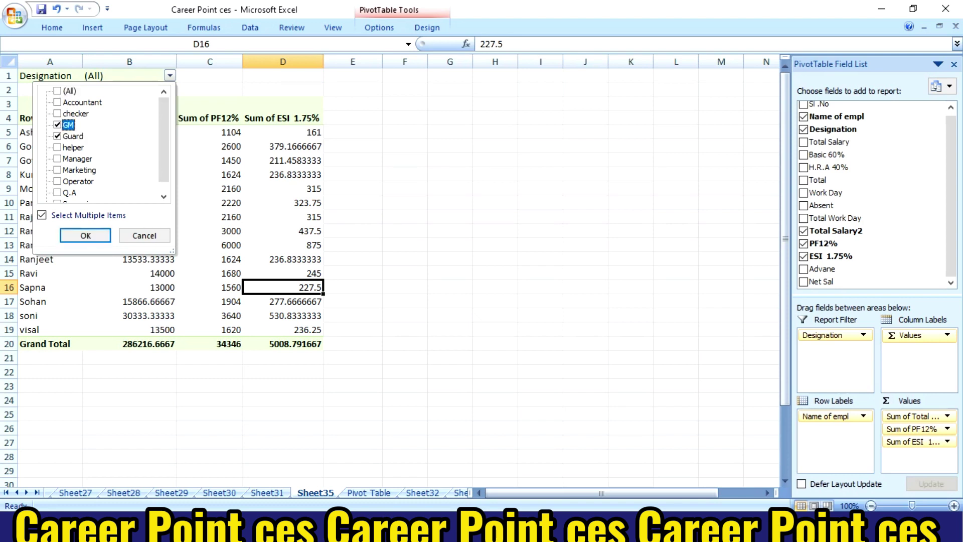
pyautogui.click(85, 236)
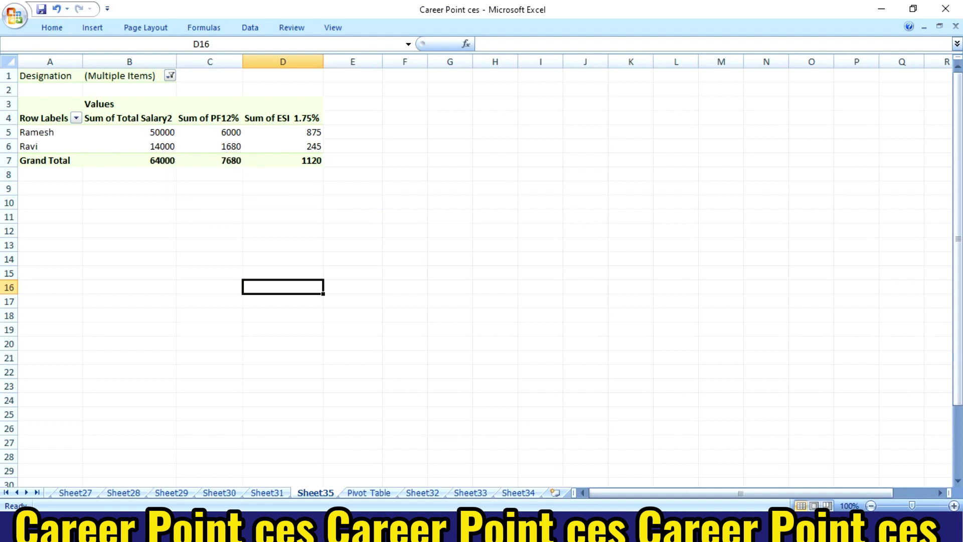
# Reset the Designation report filter to include all designations.
pyautogui.click(170, 76)
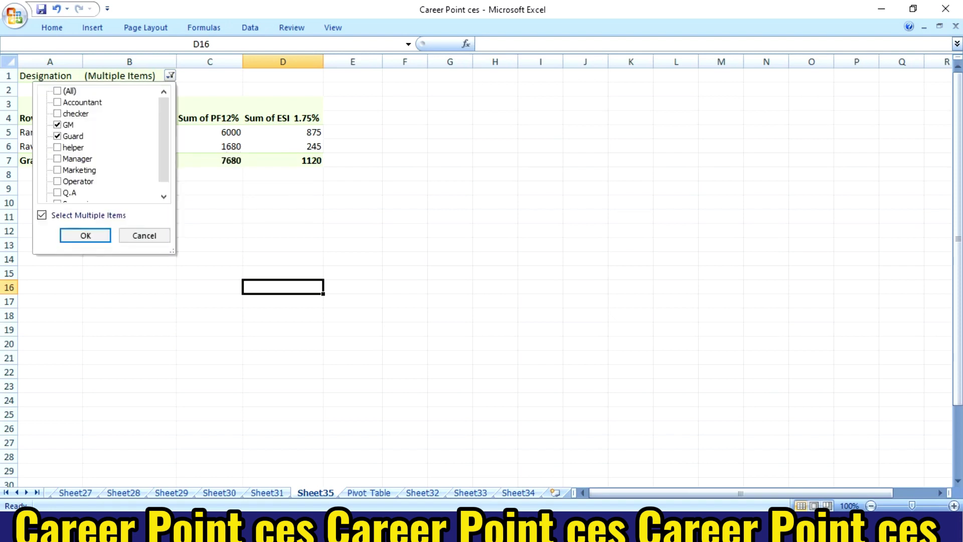
pyautogui.click(57, 91)
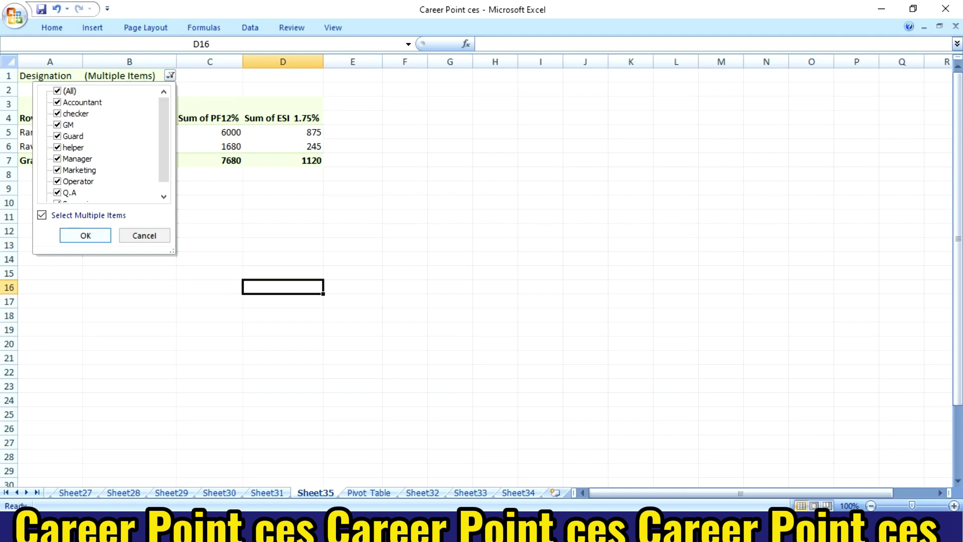
pyautogui.click(85, 236)
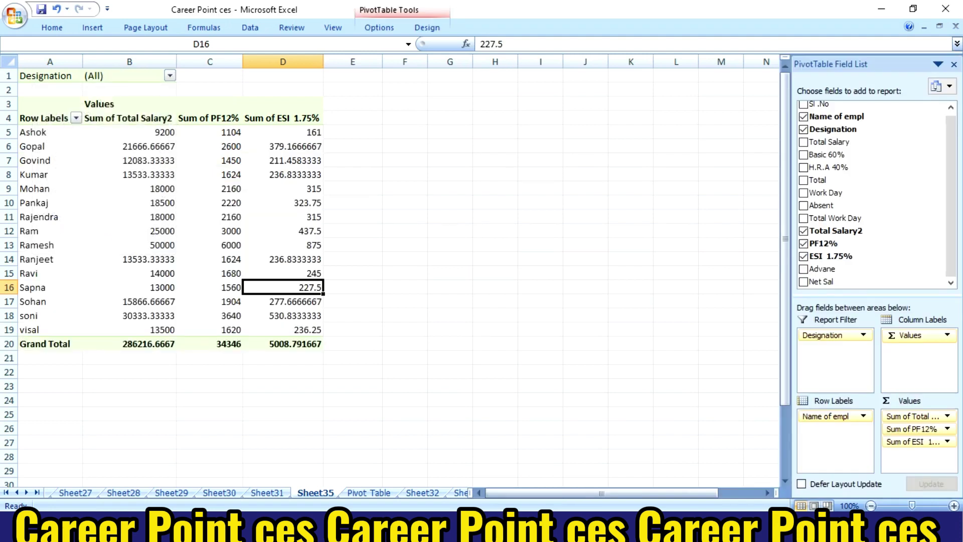